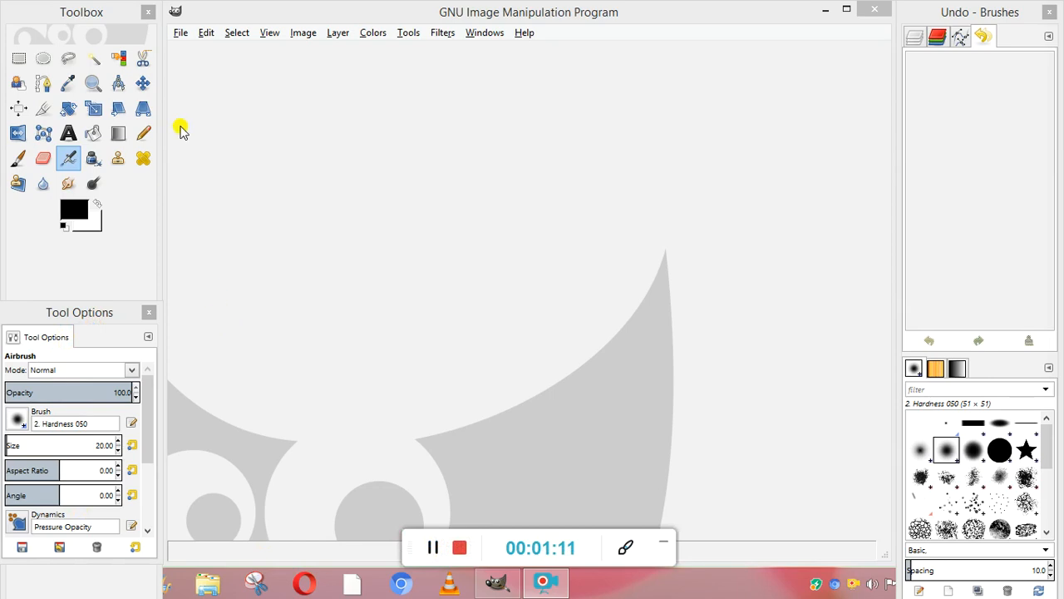
Create a new blank image 640 px wide and 400 px high.
{"action": "left_click", "coordinate": [182, 35]}
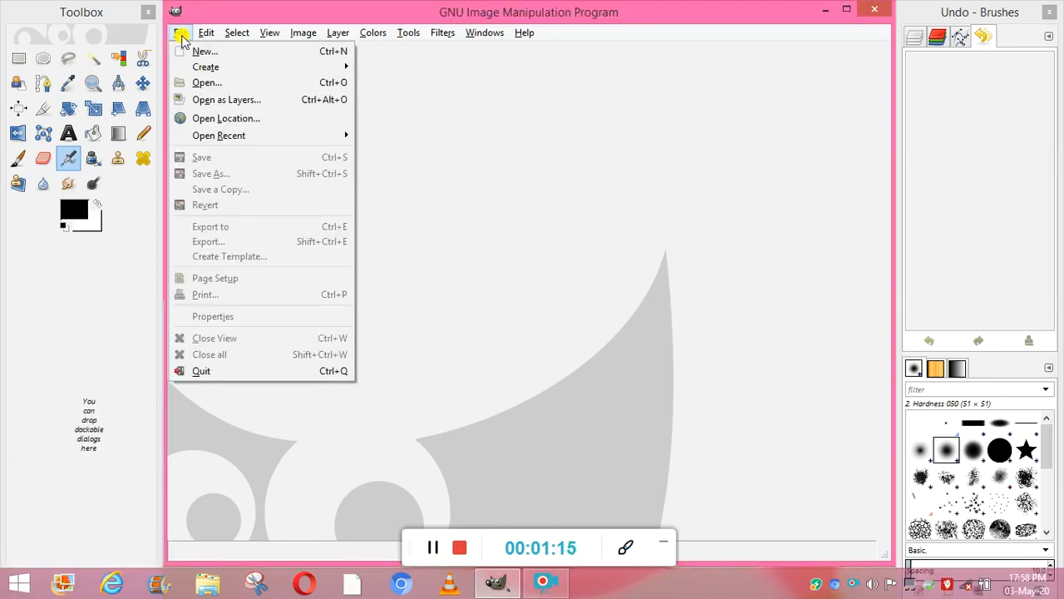
{"action": "left_click", "coordinate": [203, 52]}
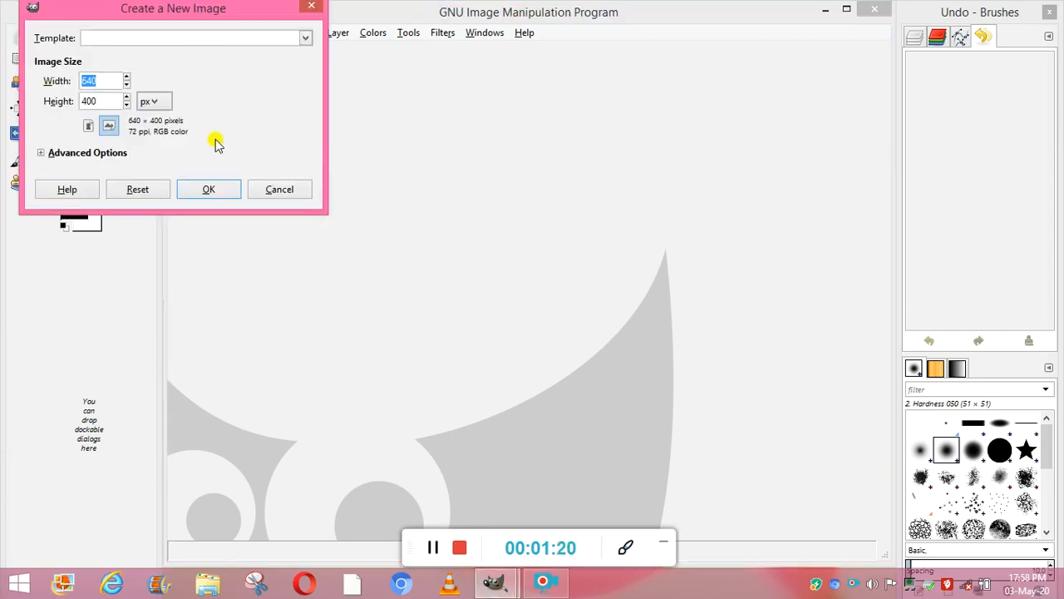
{"action": "left_click", "coordinate": [213, 189]}
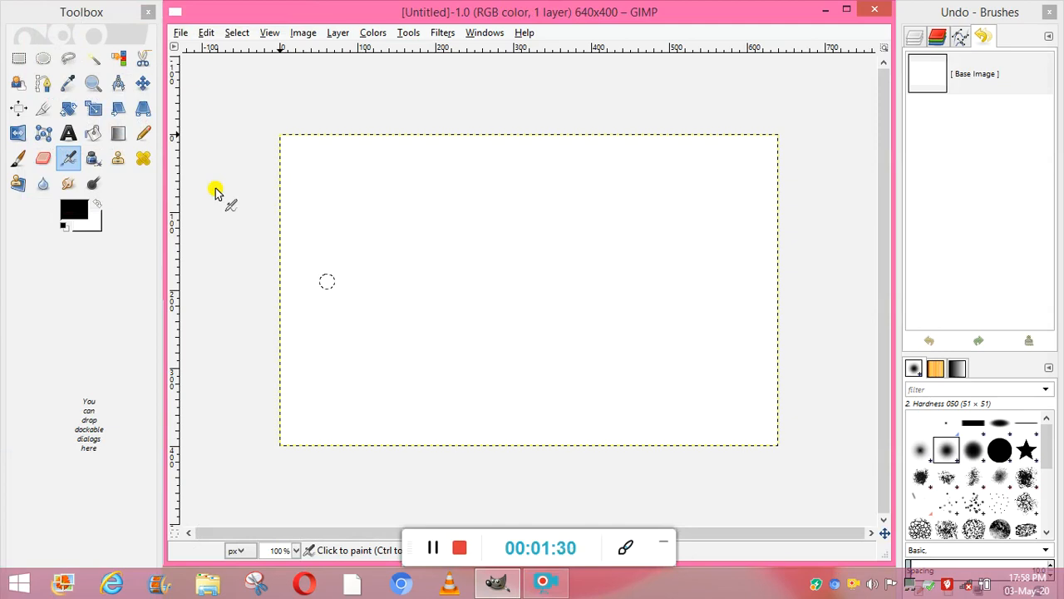
Activate the Paintbrush tool and set the foreground color to pink (fe25af).
{"action": "left_click", "coordinate": [408, 33]}
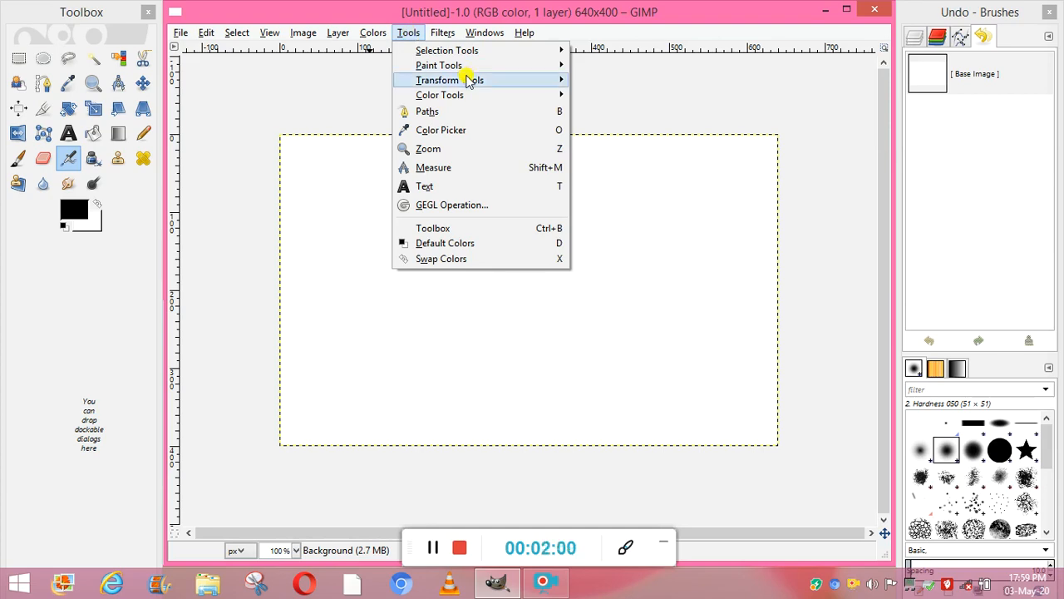
{"action": "mouse_move", "coordinate": [563, 71]}
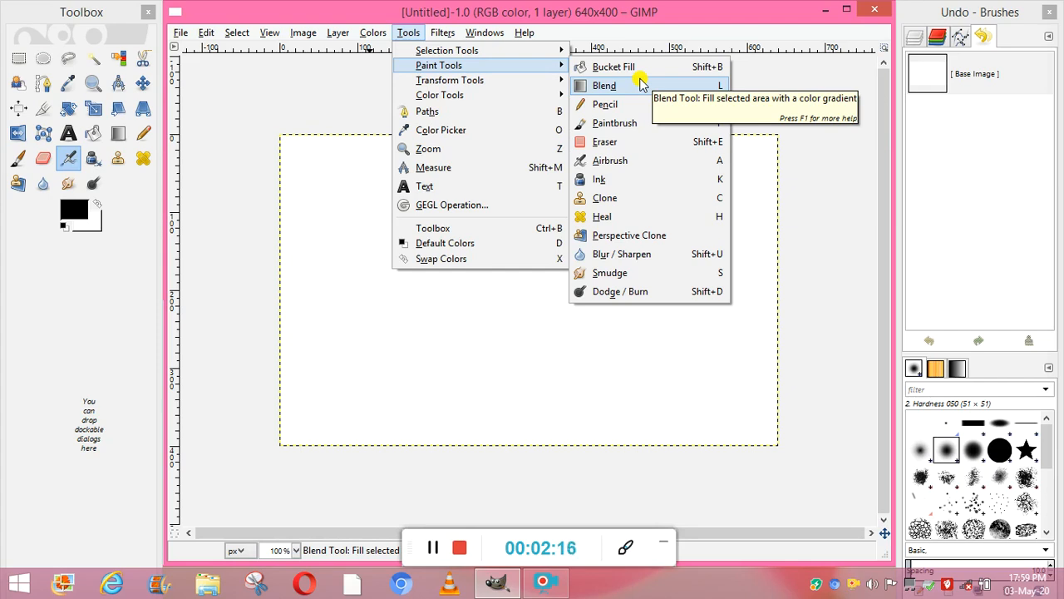
{"action": "left_click", "coordinate": [657, 130]}
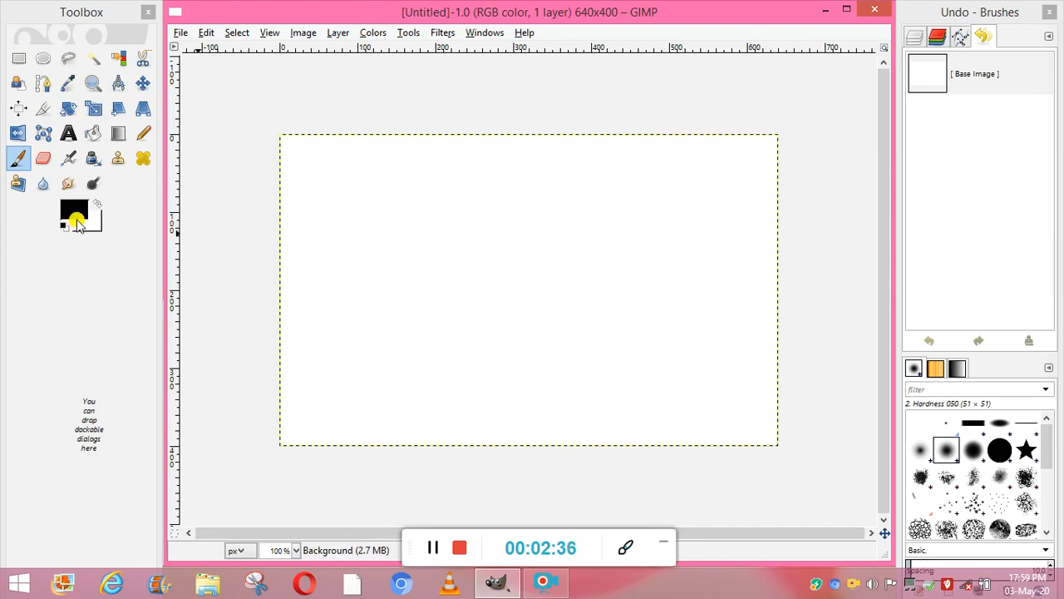
{"action": "left_click", "coordinate": [83, 215]}
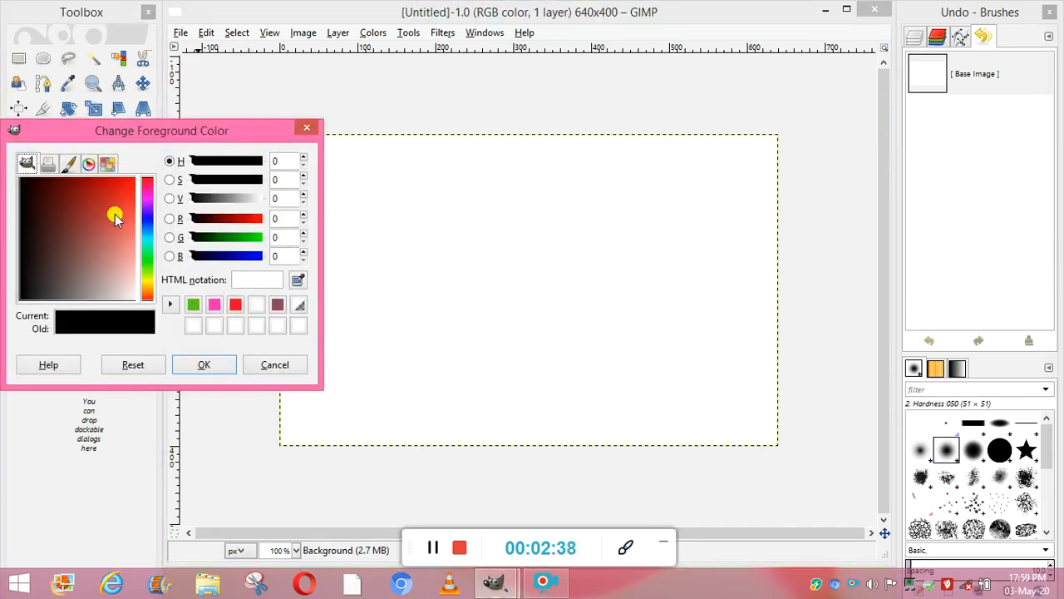
{"action": "left_click", "coordinate": [149, 200]}
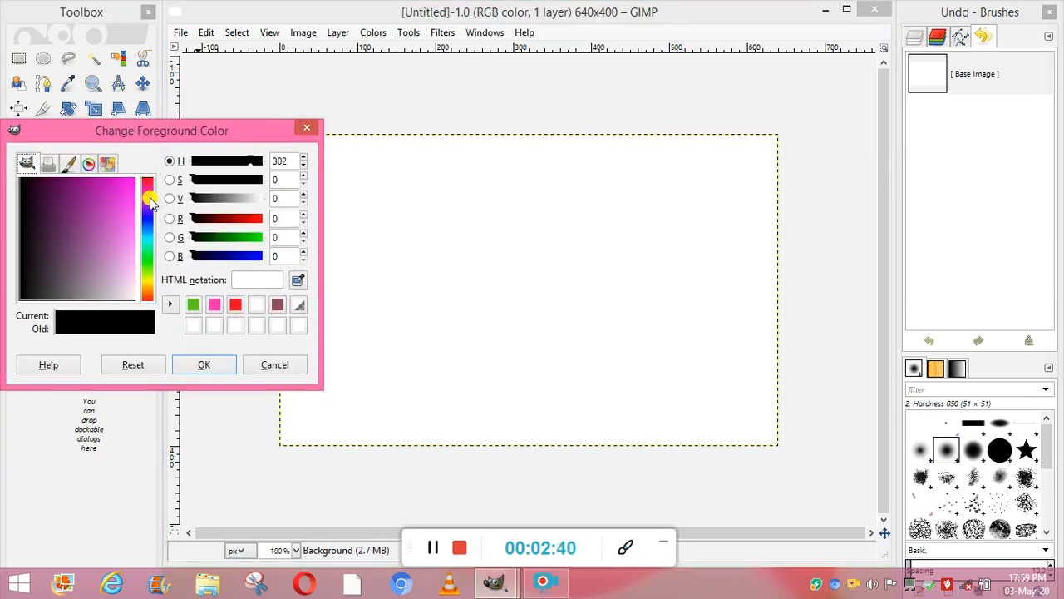
{"action": "left_click", "coordinate": [149, 198]}
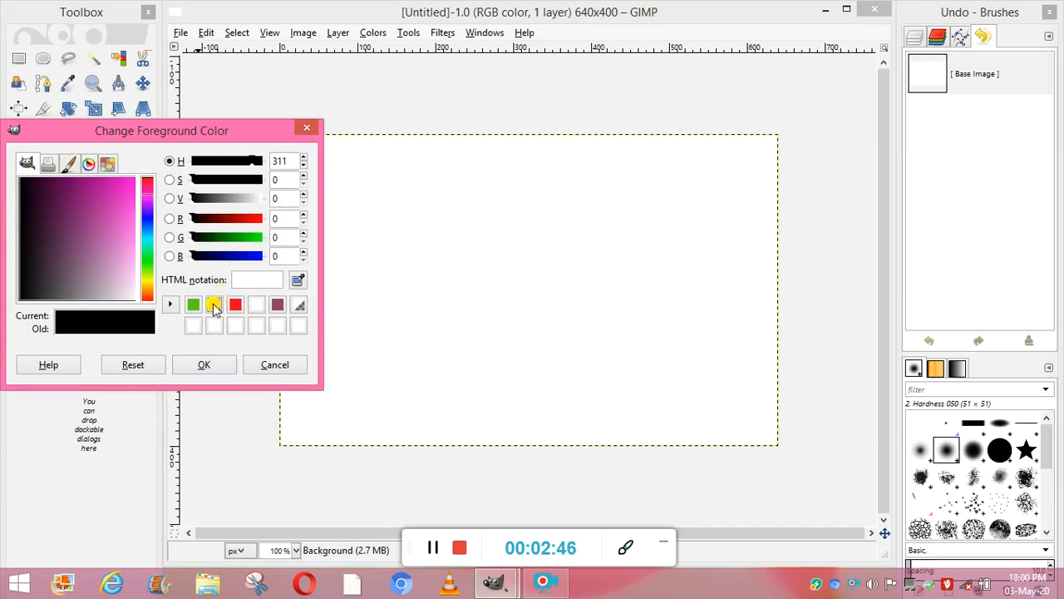
{"action": "left_click", "coordinate": [212, 365]}
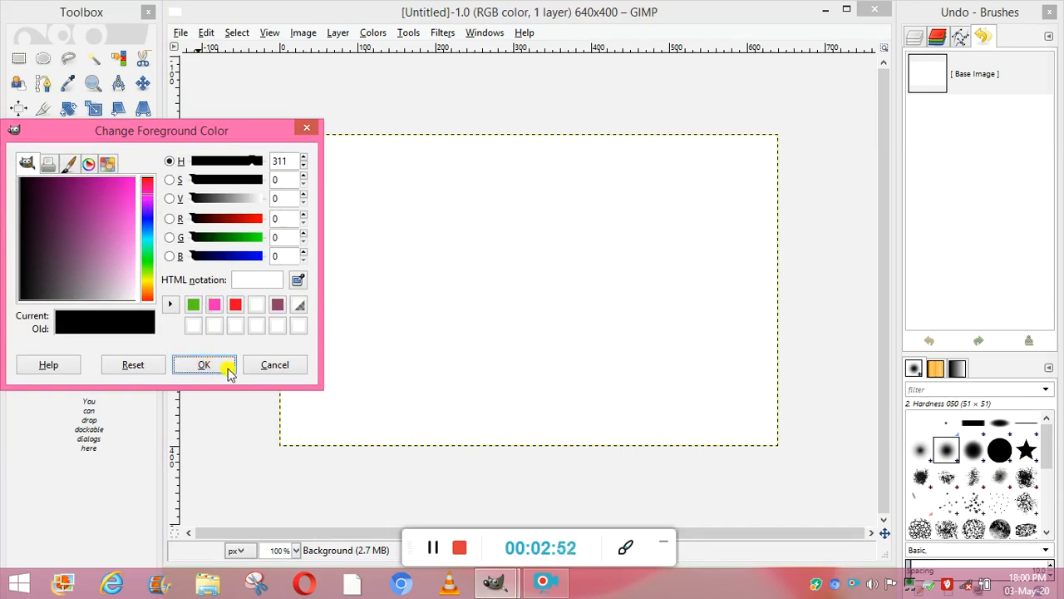
{"action": "left_click", "coordinate": [429, 549]}
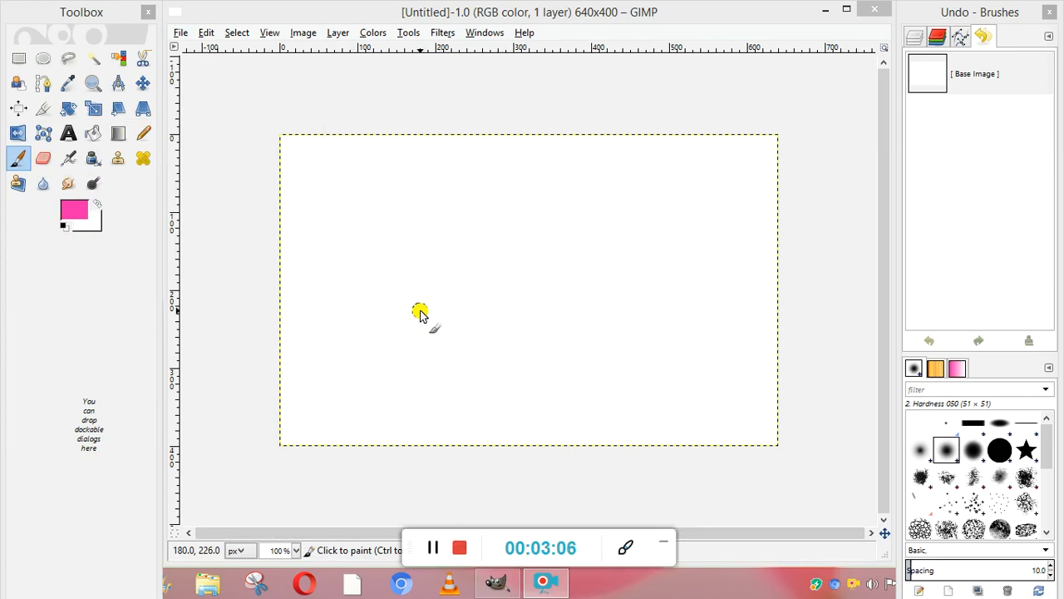
Paint the outline of a pink flower with several petals around a small center, in the upper middle of the canvas.
{"action": "left_click", "coordinate": [455, 250]}
{"action": "mouse_move", "coordinate": [455, 249]}
{"action": "left_mouse_down"}
{"action": "mouse_move", "coordinate": [422, 223]}
{"action": "mouse_move", "coordinate": [425, 193]}
{"action": "mouse_move", "coordinate": [442, 177]}
{"action": "mouse_move", "coordinate": [477, 202]}
{"action": "mouse_move", "coordinate": [459, 246]}
{"action": "mouse_move", "coordinate": [482, 218]}
{"action": "mouse_move", "coordinate": [475, 185]}
{"action": "mouse_move", "coordinate": [487, 171]}
{"action": "mouse_move", "coordinate": [506, 174]}
{"action": "mouse_move", "coordinate": [512, 202]}
{"action": "mouse_move", "coordinate": [541, 200]}
{"action": "mouse_move", "coordinate": [546, 219]}
{"action": "mouse_move", "coordinate": [500, 241]}
{"action": "left_mouse_up"}
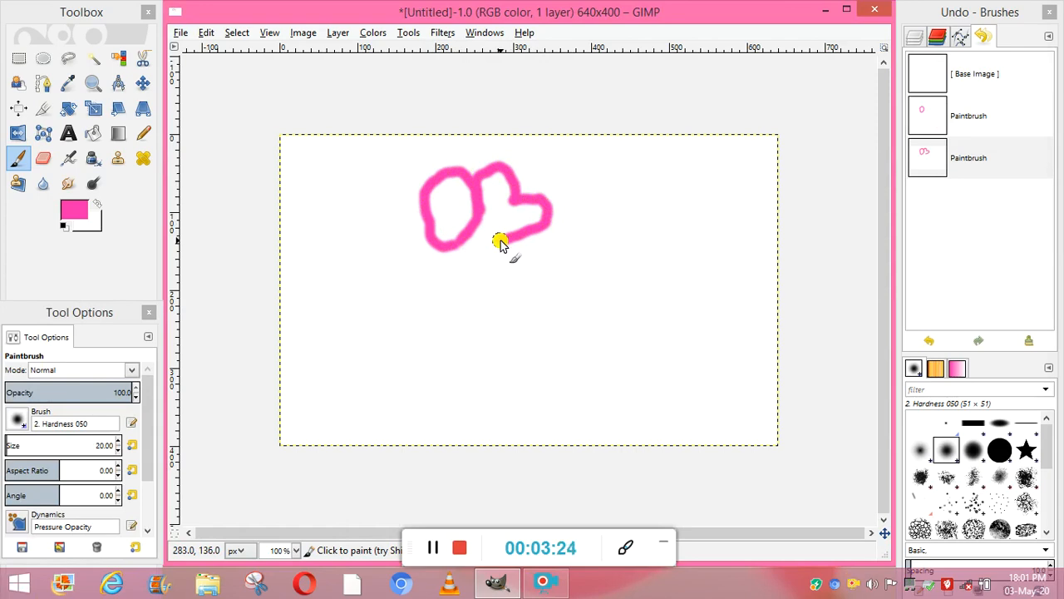
{"action": "mouse_move", "coordinate": [500, 242]}
{"action": "left_mouse_down"}
{"action": "mouse_move", "coordinate": [474, 246]}
{"action": "mouse_move", "coordinate": [498, 255]}
{"action": "mouse_move", "coordinate": [498, 239]}
{"action": "mouse_move", "coordinate": [551, 227]}
{"action": "mouse_move", "coordinate": [554, 253]}
{"action": "mouse_move", "coordinate": [541, 255]}
{"action": "mouse_move", "coordinate": [549, 268]}
{"action": "mouse_move", "coordinate": [527, 293]}
{"action": "left_mouse_up"}
{"action": "mouse_move", "coordinate": [509, 272]}
{"action": "left_mouse_down"}
{"action": "mouse_move", "coordinate": [461, 253]}
{"action": "mouse_move", "coordinate": [469, 245]}
{"action": "mouse_move", "coordinate": [432, 262]}
{"action": "mouse_move", "coordinate": [440, 287]}
{"action": "mouse_move", "coordinate": [458, 280]}
{"action": "mouse_move", "coordinate": [464, 311]}
{"action": "mouse_move", "coordinate": [493, 308]}
{"action": "mouse_move", "coordinate": [498, 261]}
{"action": "left_mouse_up"}
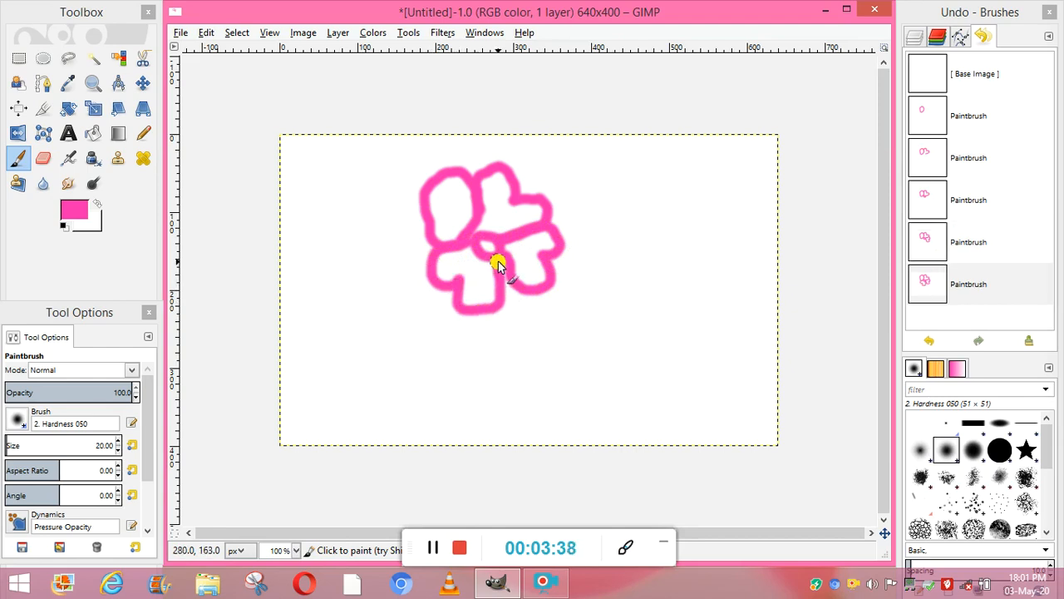
Change the foreground color to dark green (2faa25).
{"action": "left_click", "coordinate": [60, 210]}
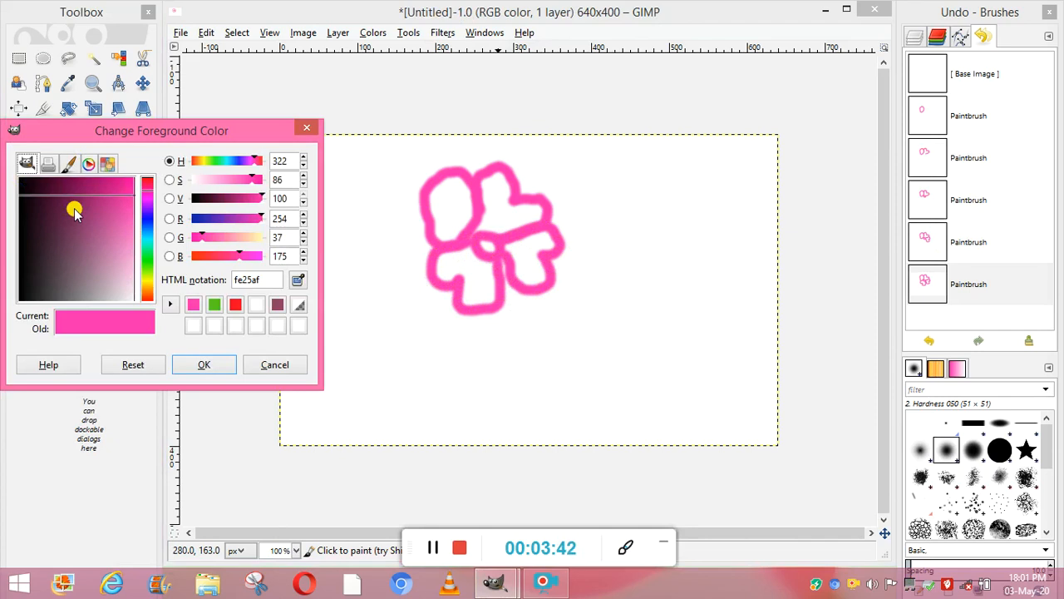
{"action": "left_click", "coordinate": [148, 263]}
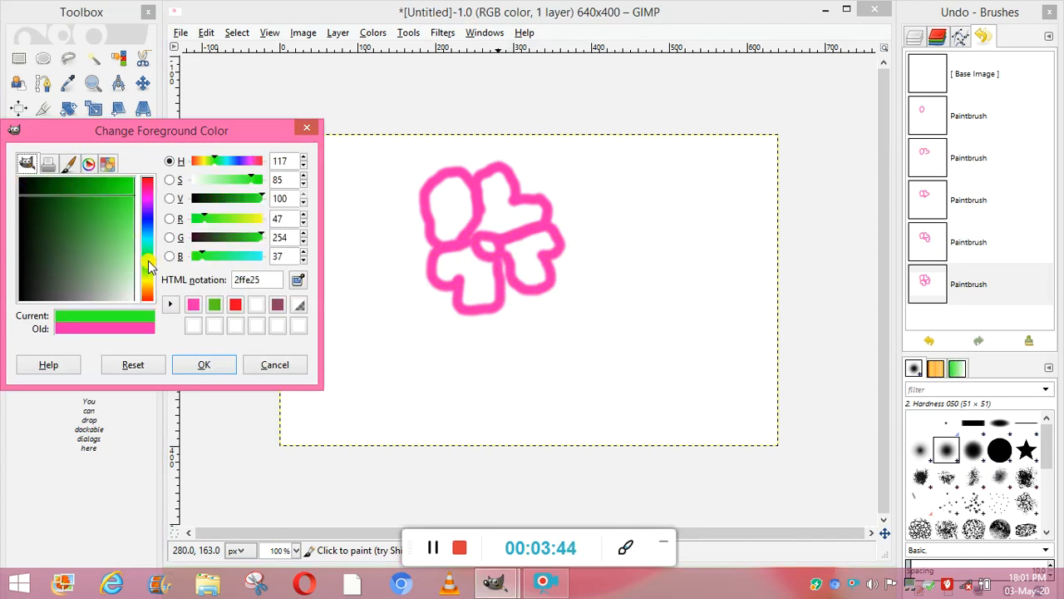
{"action": "left_click", "coordinate": [241, 239]}
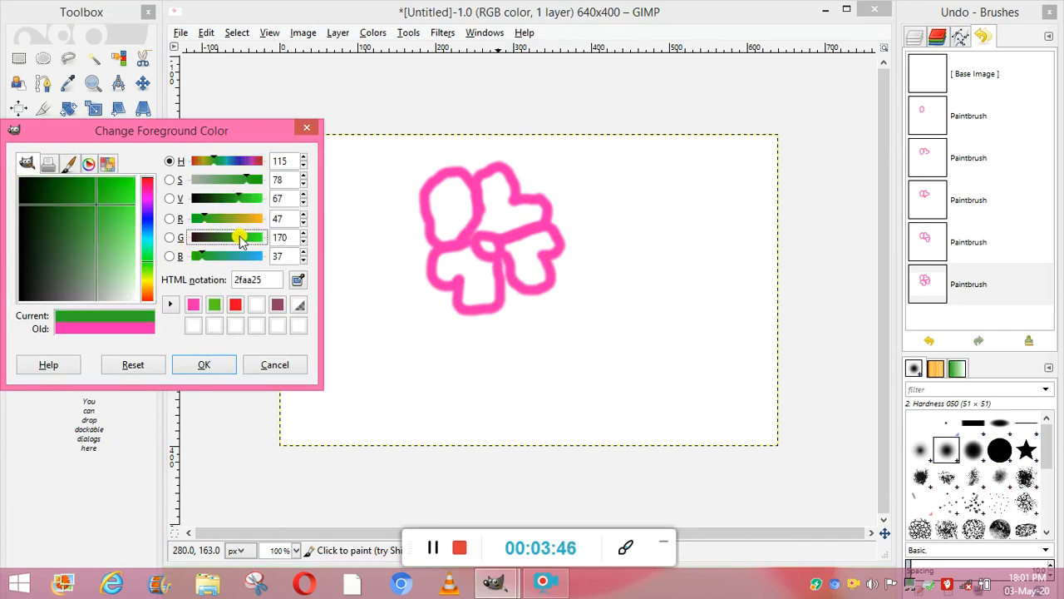
{"action": "left_click", "coordinate": [213, 365]}
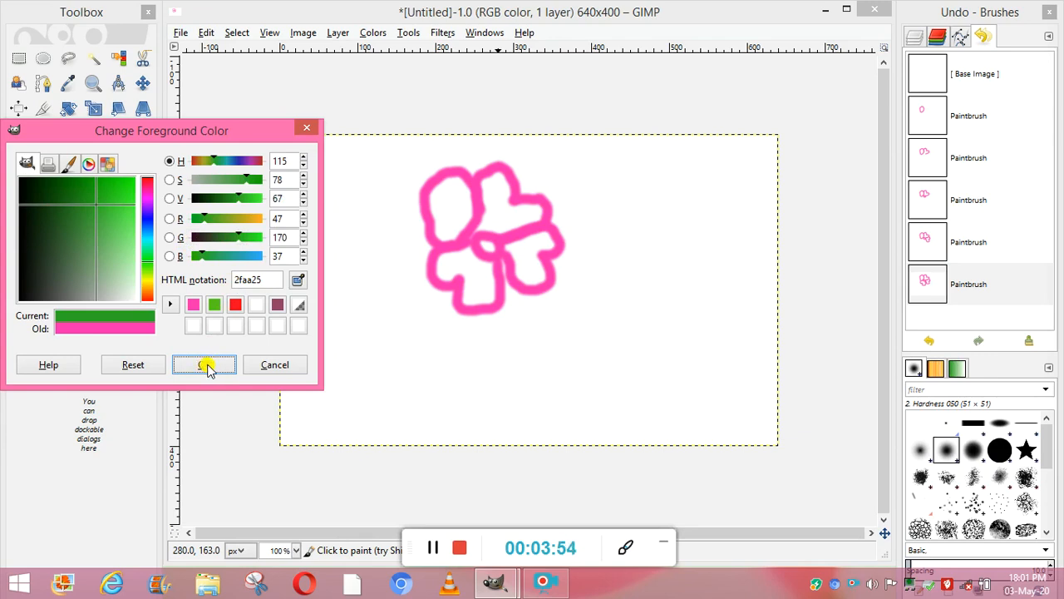
{"action": "left_click", "coordinate": [434, 548]}
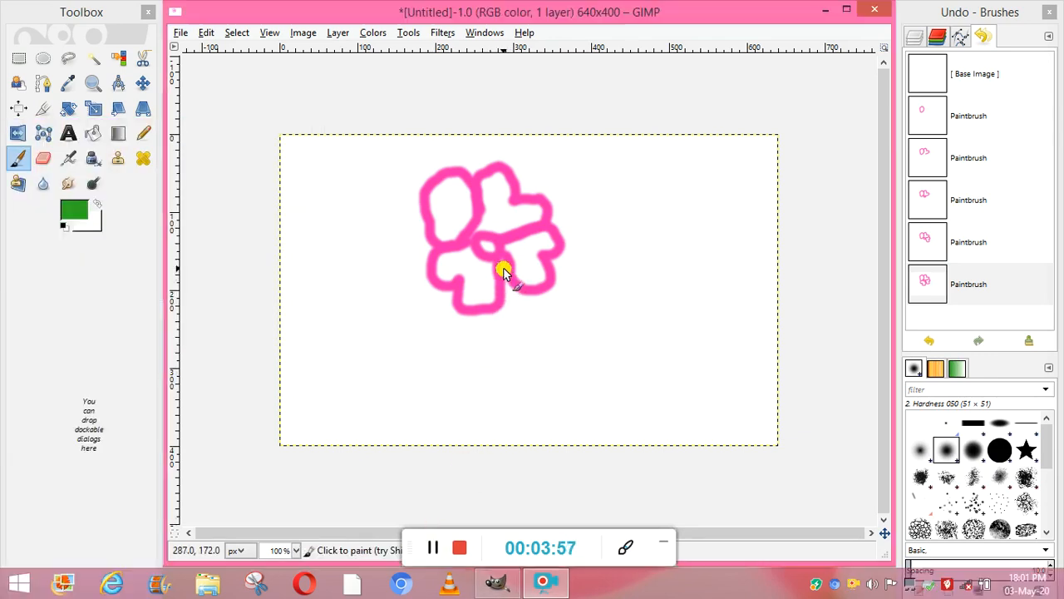
Paint a green stem from the flower's center down to near the canvas's lower edge, with one veined leaf branching off to its right.
{"action": "mouse_move", "coordinate": [502, 266]}
{"action": "left_mouse_down"}
{"action": "mouse_move", "coordinate": [525, 373]}
{"action": "mouse_move", "coordinate": [511, 425]}
{"action": "left_mouse_up"}
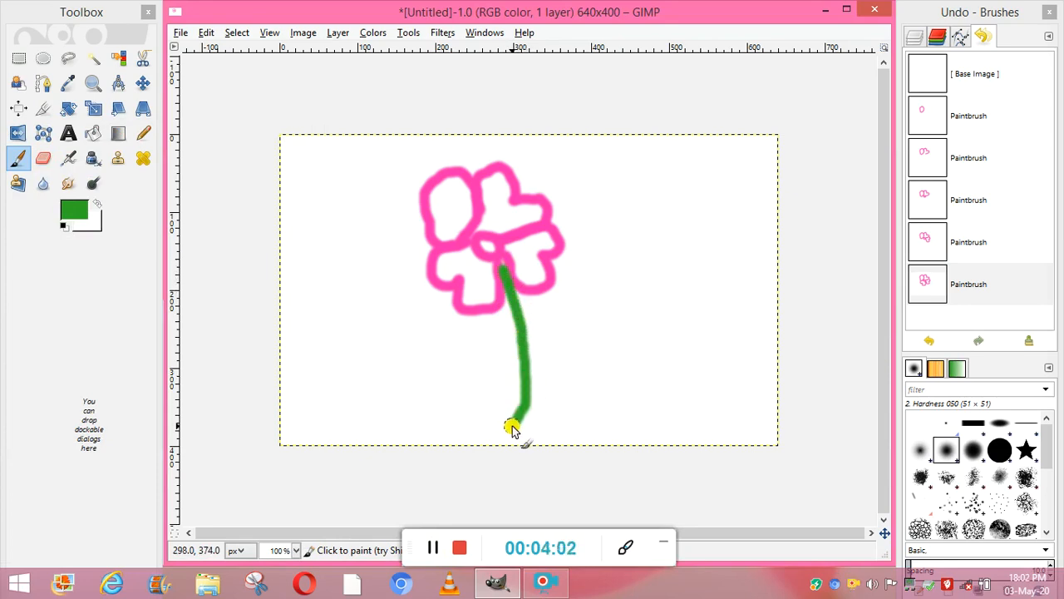
{"action": "mouse_move", "coordinate": [526, 386]}
{"action": "left_mouse_down"}
{"action": "mouse_move", "coordinate": [555, 369]}
{"action": "mouse_move", "coordinate": [552, 335]}
{"action": "mouse_move", "coordinate": [580, 312]}
{"action": "mouse_move", "coordinate": [639, 306]}
{"action": "left_mouse_up"}
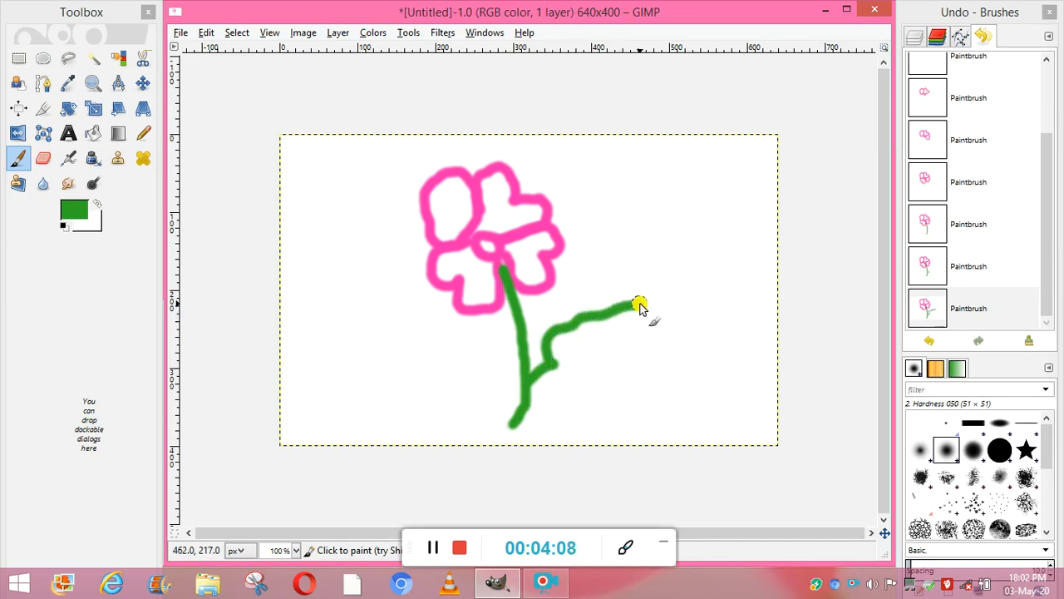
{"action": "mouse_move", "coordinate": [557, 368]}
{"action": "left_mouse_down"}
{"action": "mouse_move", "coordinate": [588, 376]}
{"action": "mouse_move", "coordinate": [612, 321]}
{"action": "mouse_move", "coordinate": [633, 306]}
{"action": "left_mouse_up"}
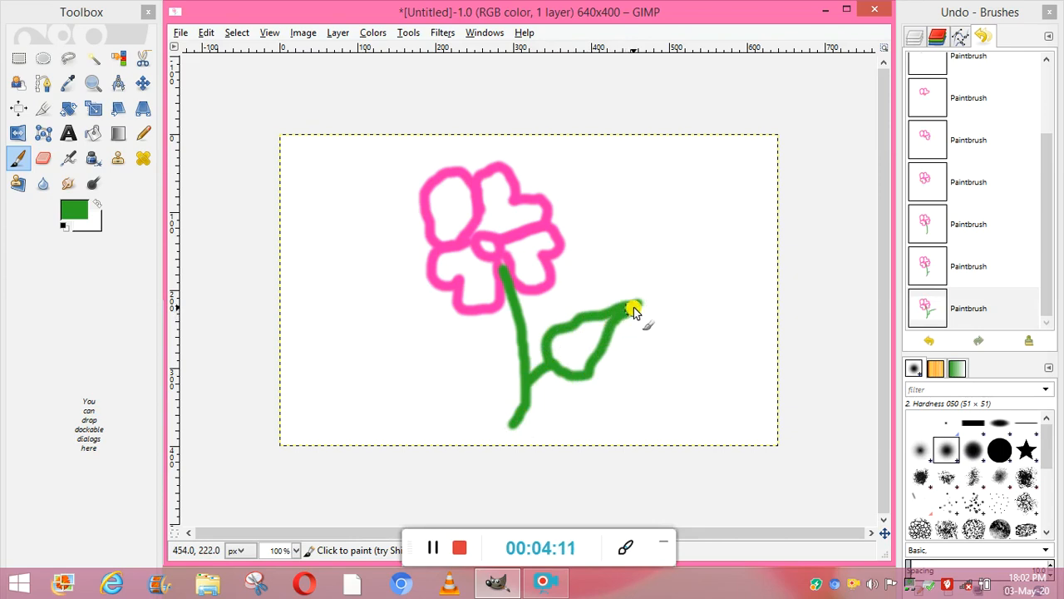
{"action": "left_click", "coordinate": [555, 358], "text": "shift"}
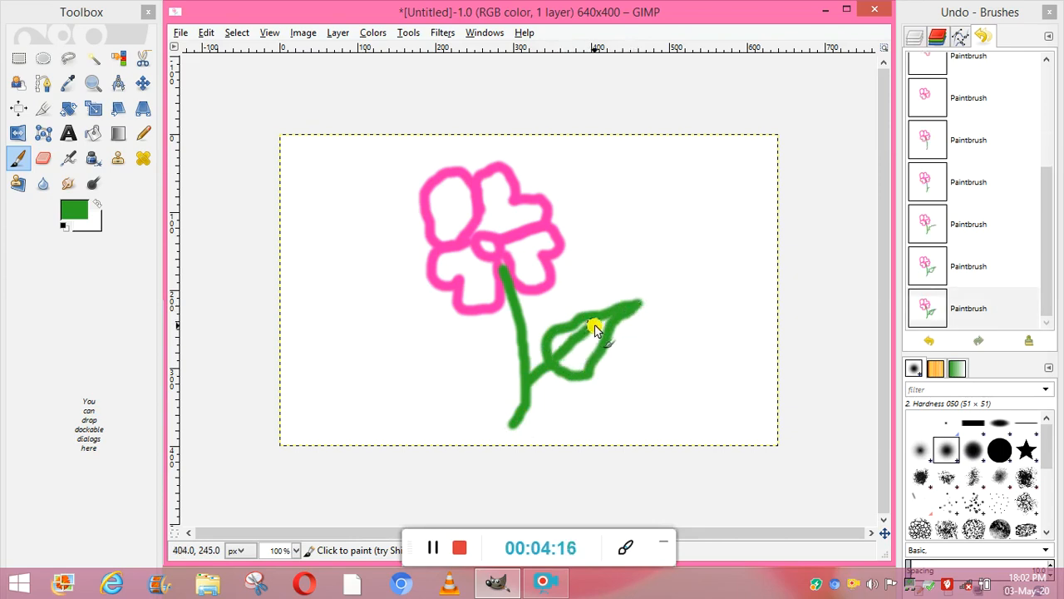
{"action": "left_click", "coordinate": [431, 549]}
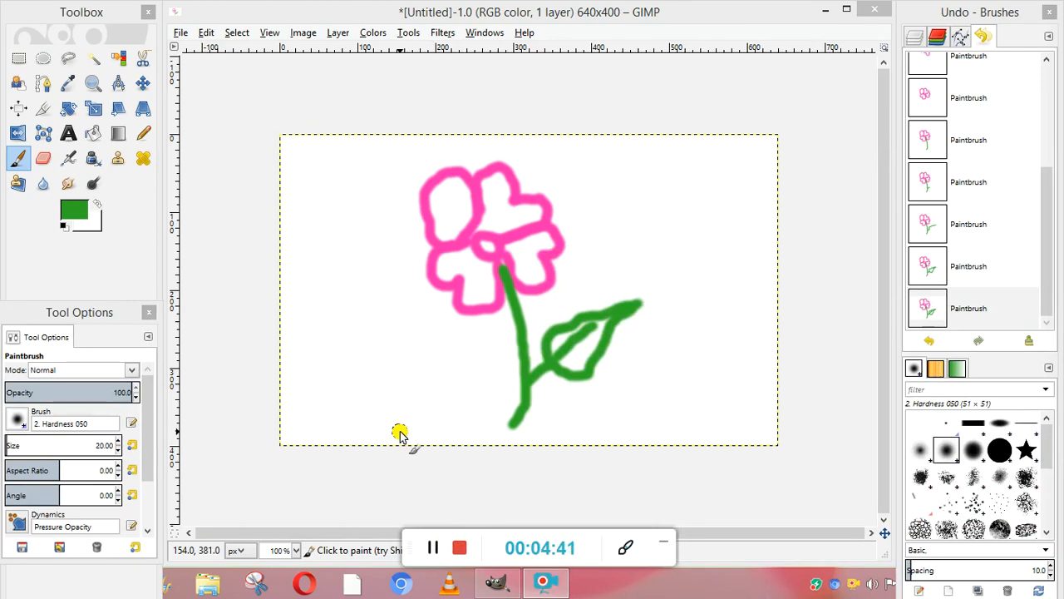
Create a second blank 640 × 400 px image and move its window clear of the toolbox.
{"action": "left_click", "coordinate": [181, 33]}
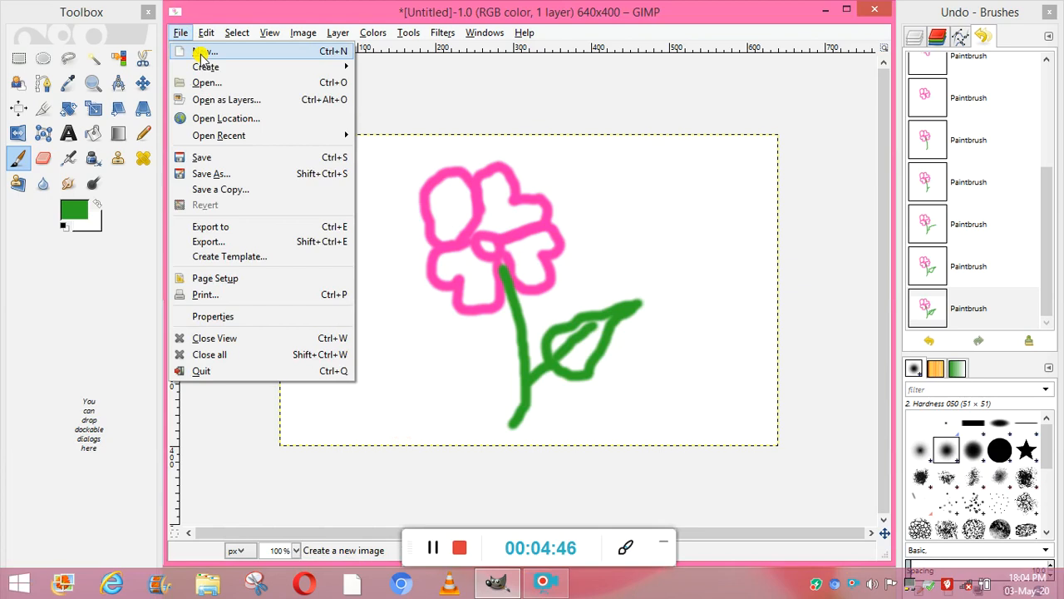
{"action": "left_click", "coordinate": [204, 53]}
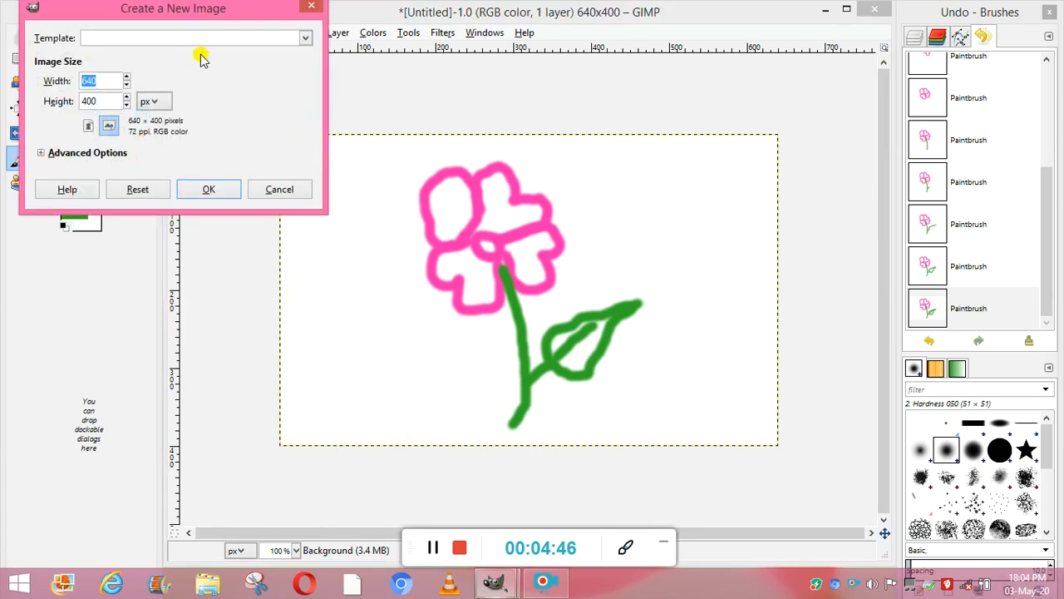
{"action": "left_click", "coordinate": [204, 191]}
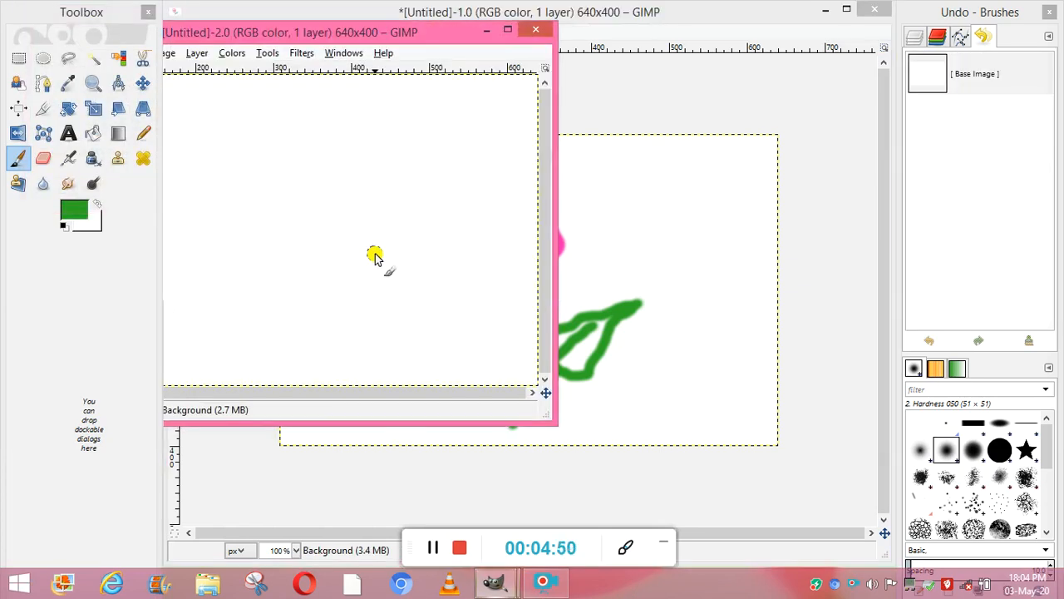
{"action": "left_click_drag", "start_coordinate": [394, 31], "coordinate": [645, 32]}
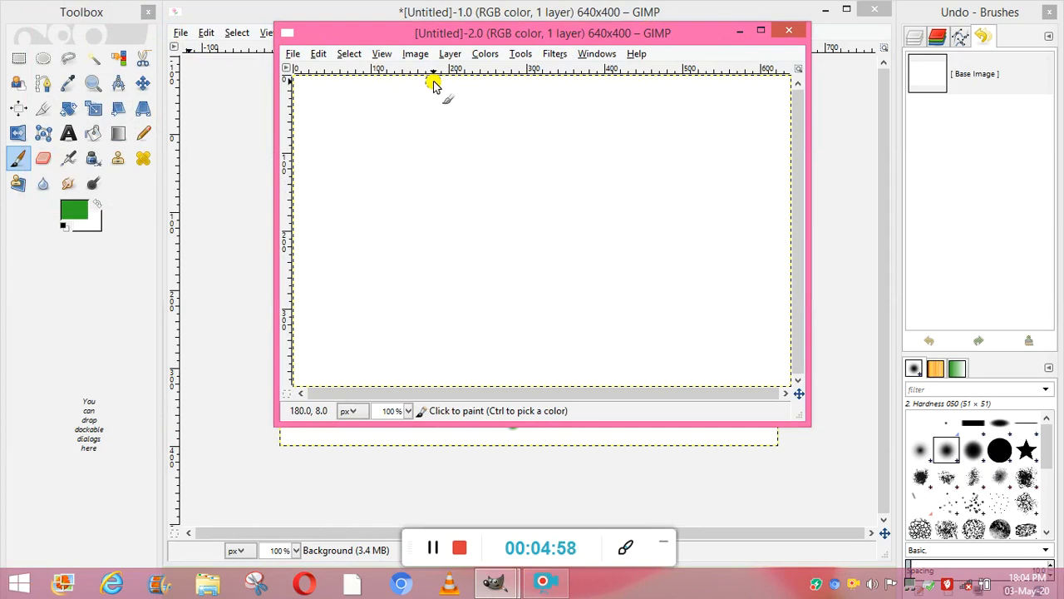
Make an elliptical selection about 292 × 159 px in the middle of the new image with the Ellipse Select tool.
{"action": "left_click", "coordinate": [418, 54]}
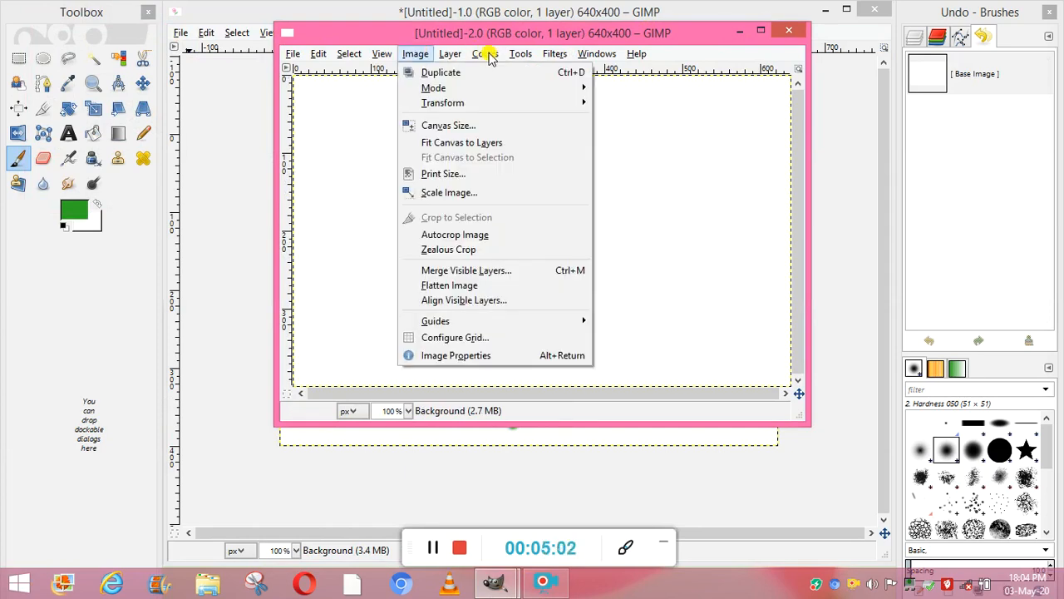
{"action": "left_click", "coordinate": [518, 61]}
{"action": "left_click", "coordinate": [517, 58]}
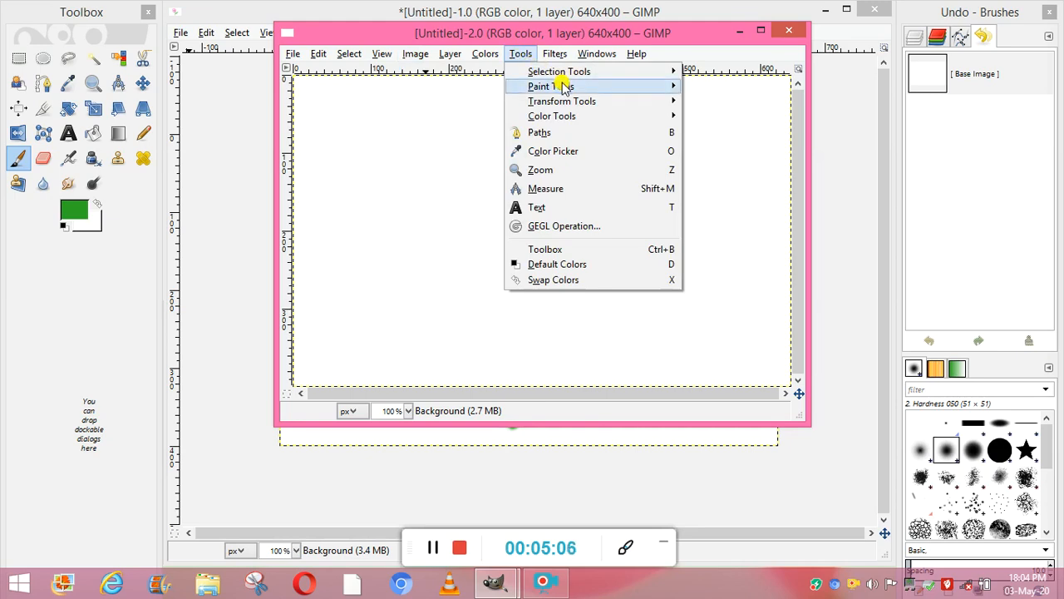
{"action": "mouse_move", "coordinate": [622, 73]}
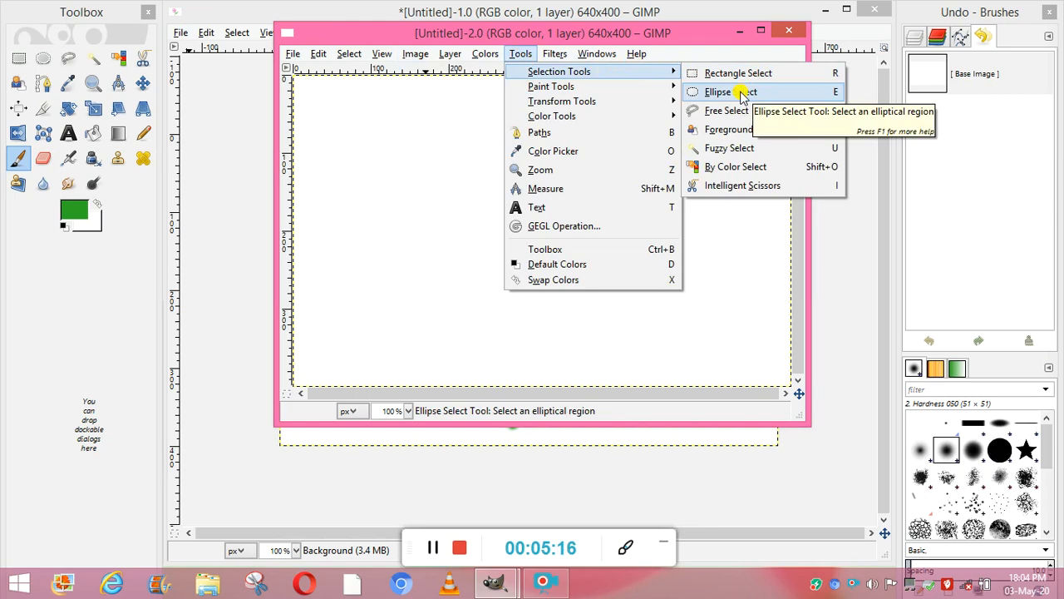
{"action": "left_click", "coordinate": [742, 93]}
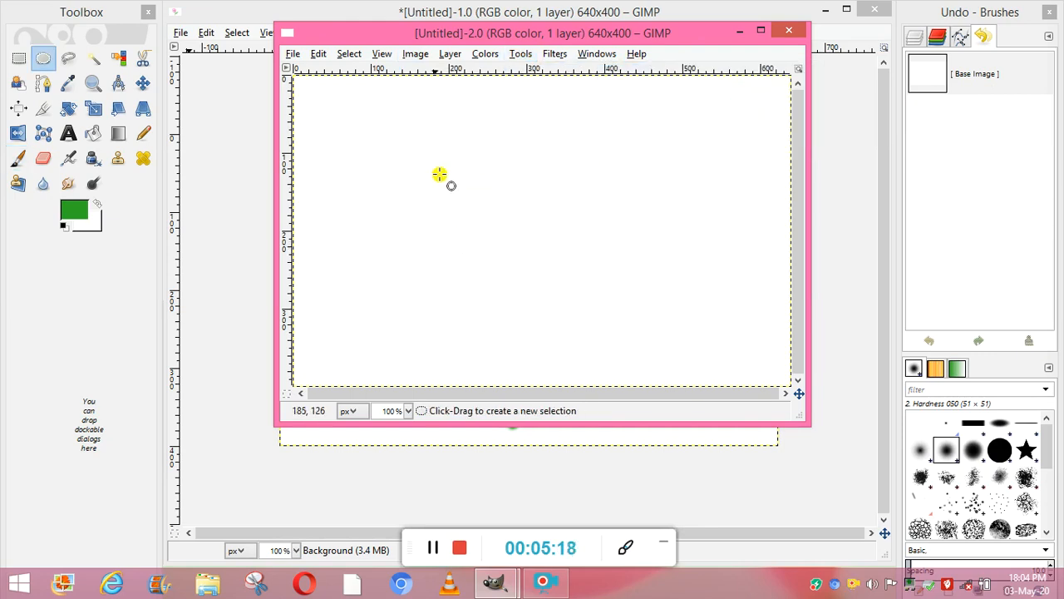
{"action": "left_click_drag", "start_coordinate": [433, 172], "coordinate": [660, 296]}
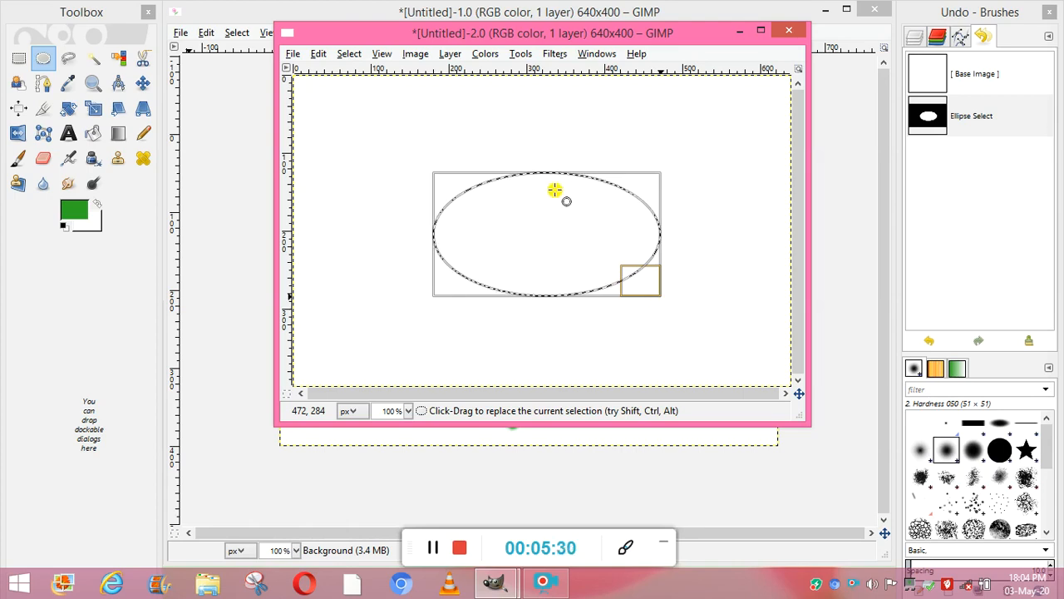
{"action": "left_click", "coordinate": [433, 547]}
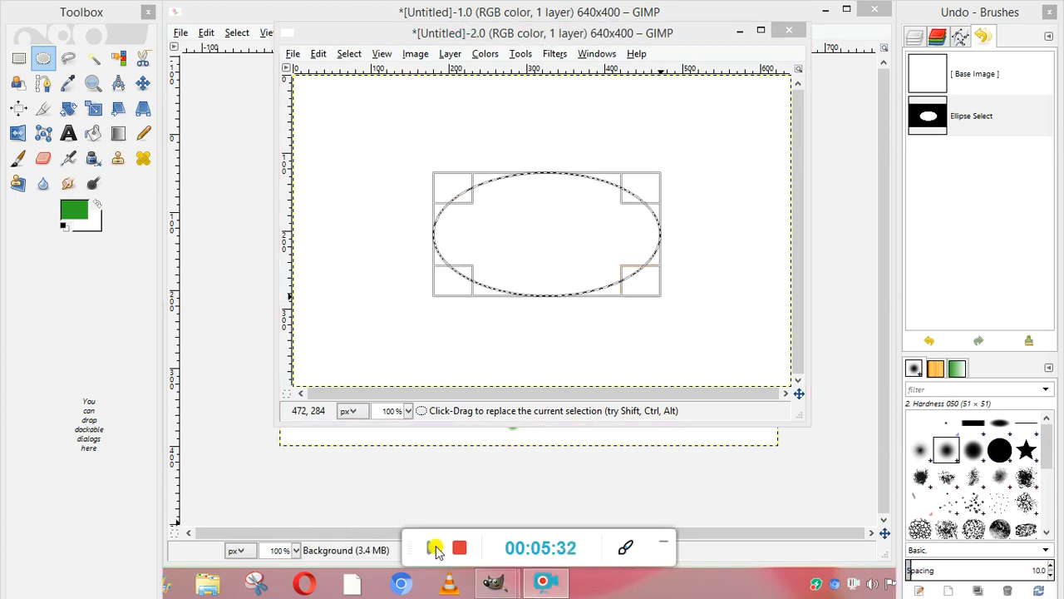
Fill the elliptical selection with red (fb0522) as the foreground color using the Bucket Fill tool.
{"action": "left_click", "coordinate": [520, 54]}
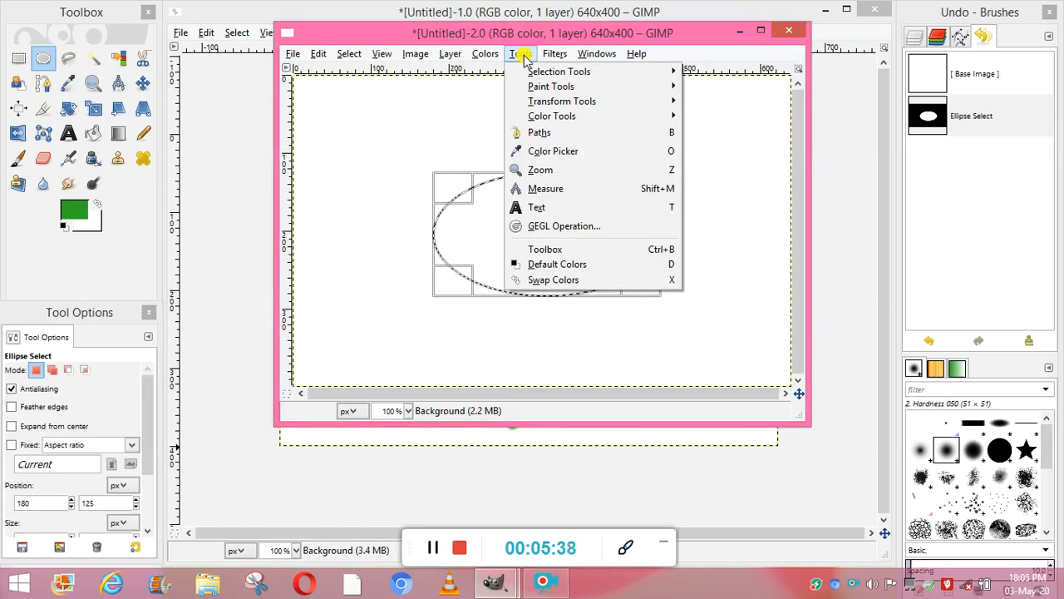
{"action": "mouse_move", "coordinate": [544, 87]}
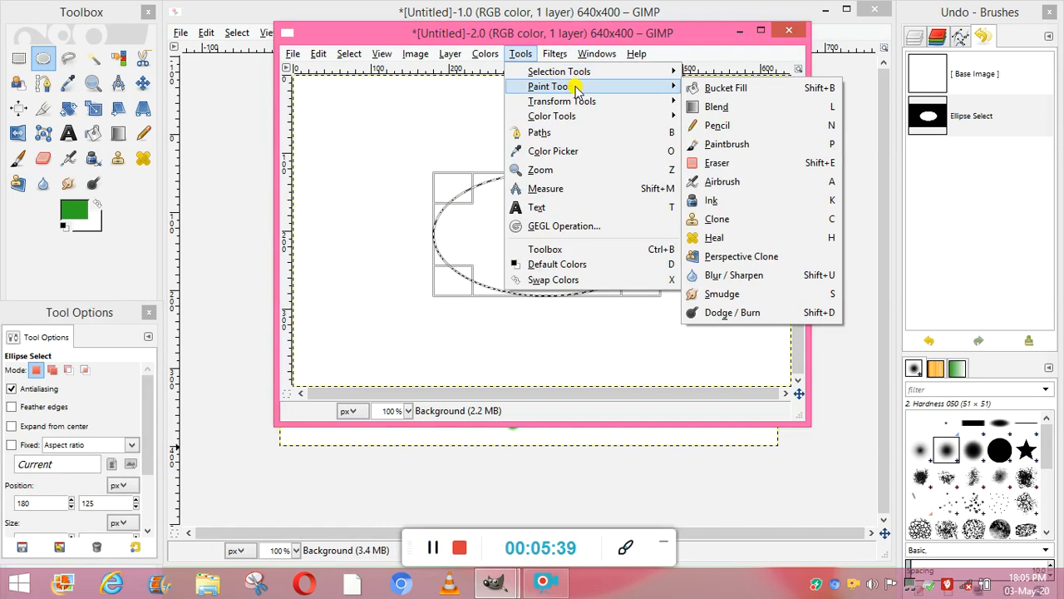
{"action": "left_click", "coordinate": [705, 88]}
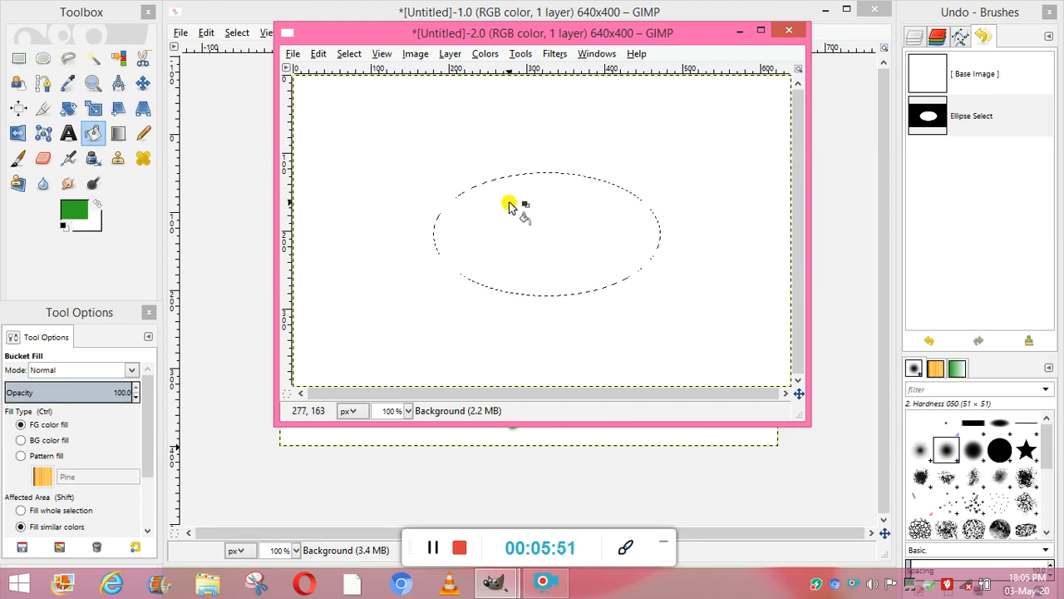
{"action": "left_click", "coordinate": [73, 211]}
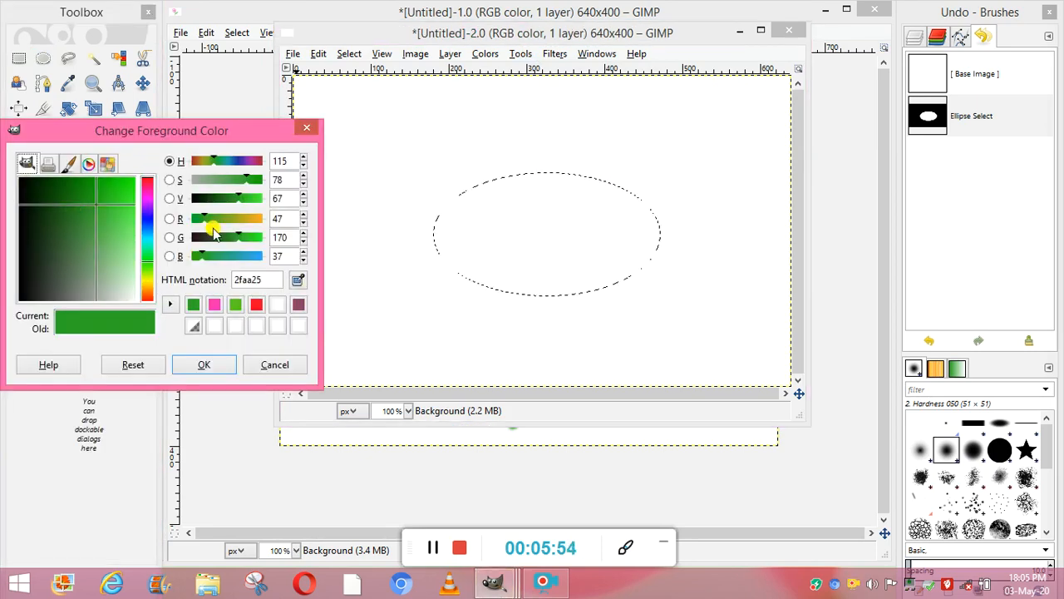
{"action": "left_click", "coordinate": [258, 305]}
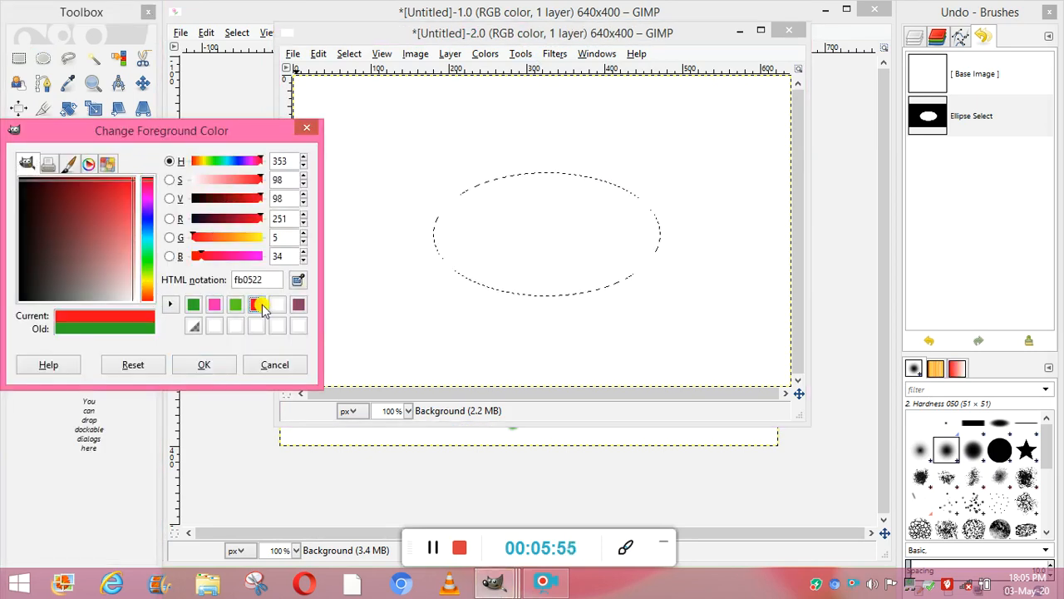
{"action": "left_click", "coordinate": [204, 371]}
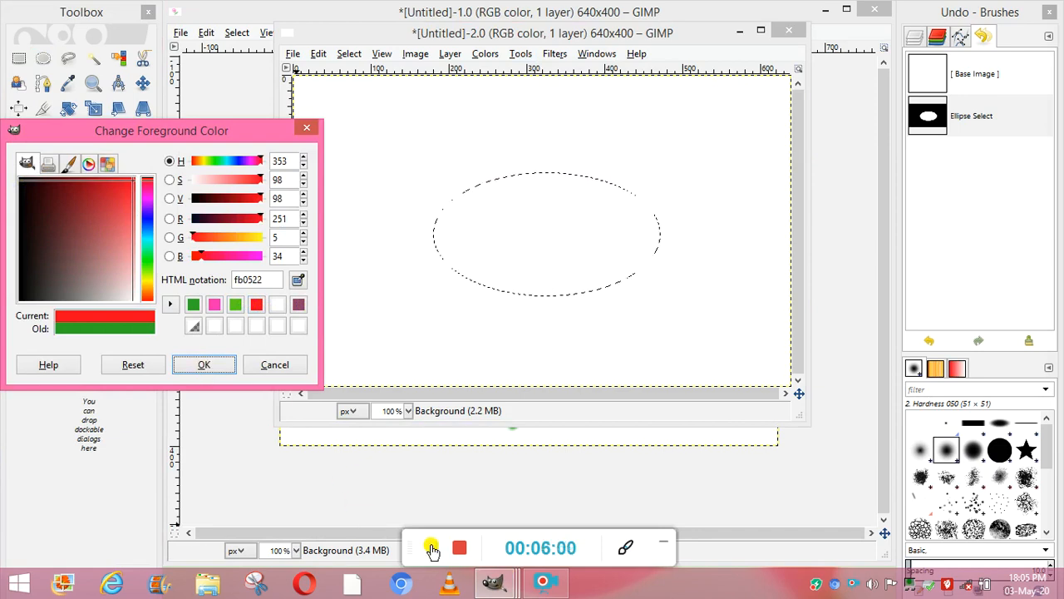
{"action": "left_click", "coordinate": [430, 547]}
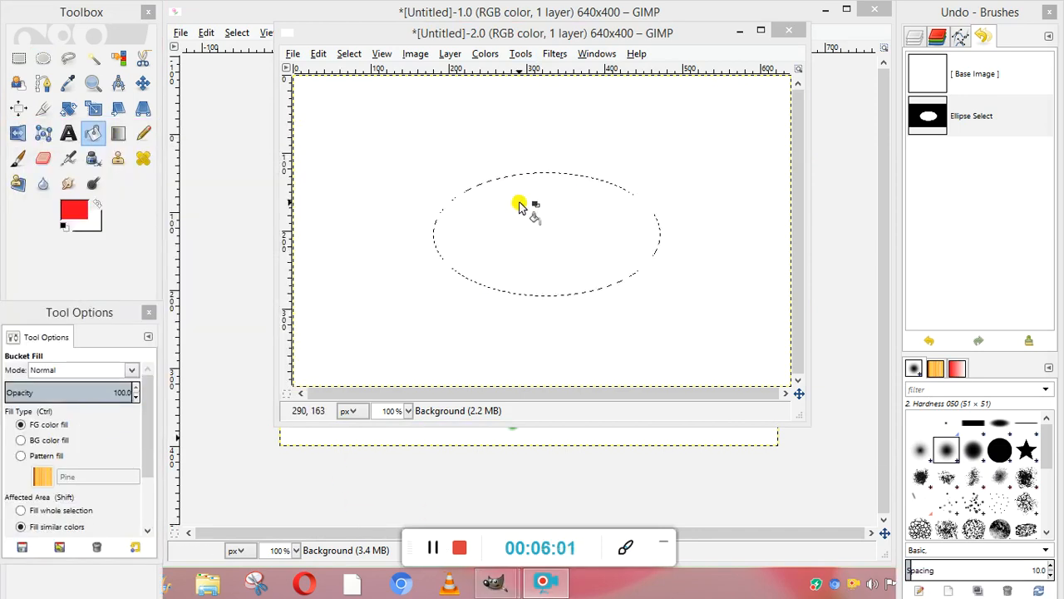
{"action": "left_click", "coordinate": [518, 206]}
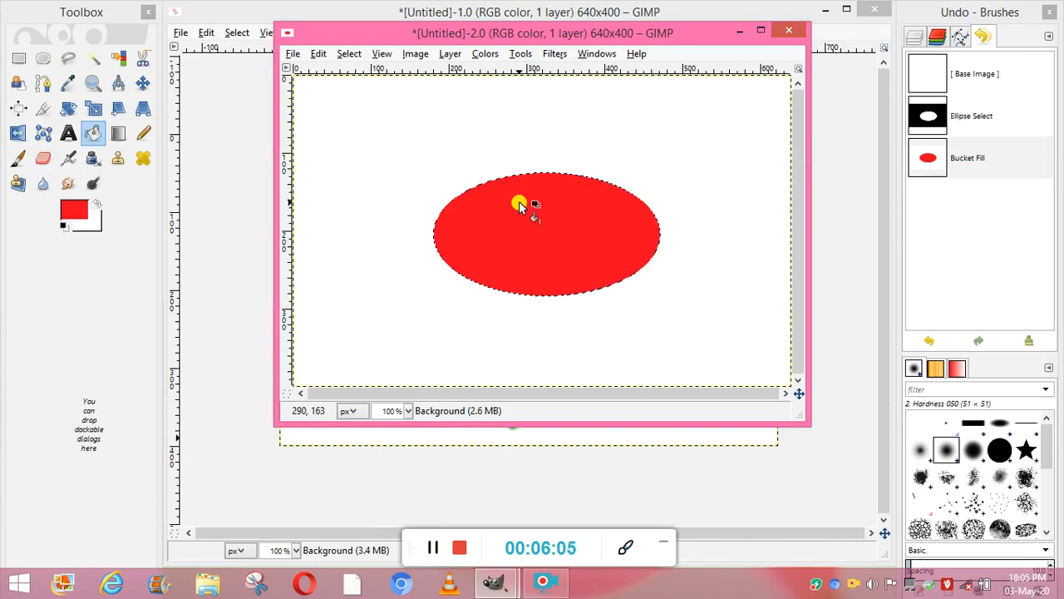
{"action": "left_click", "coordinate": [434, 547]}
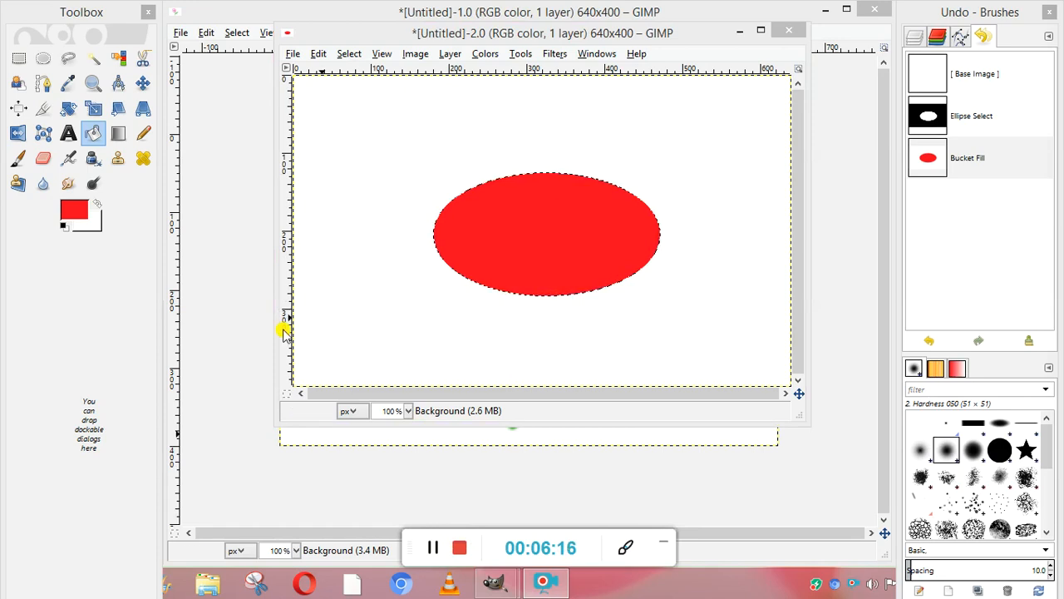
Create a third blank 640 × 400 px image and move its window clear of the toolbox.
{"action": "left_click", "coordinate": [291, 54]}
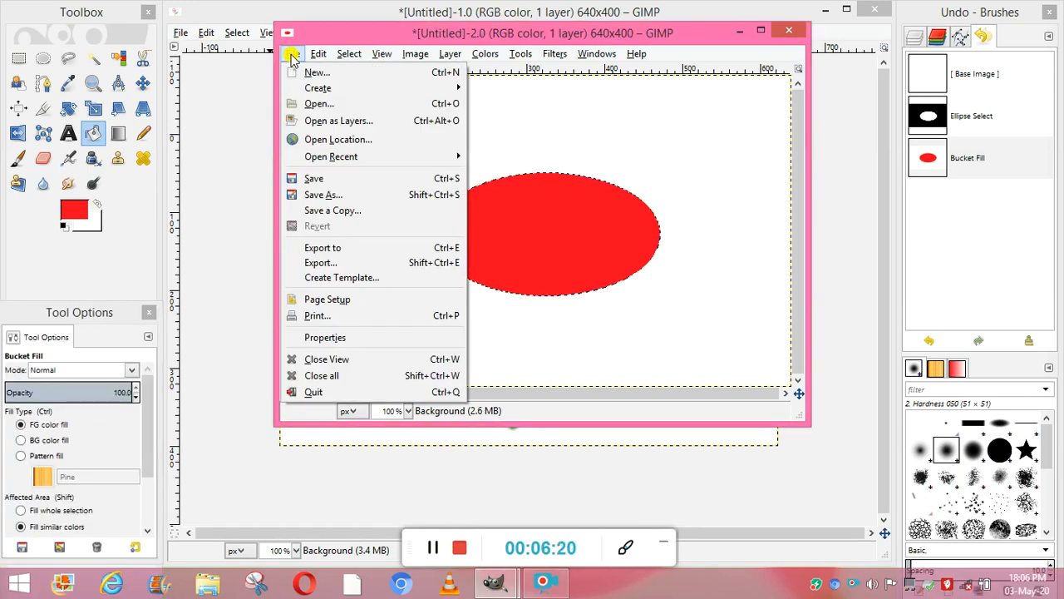
{"action": "left_click", "coordinate": [309, 74]}
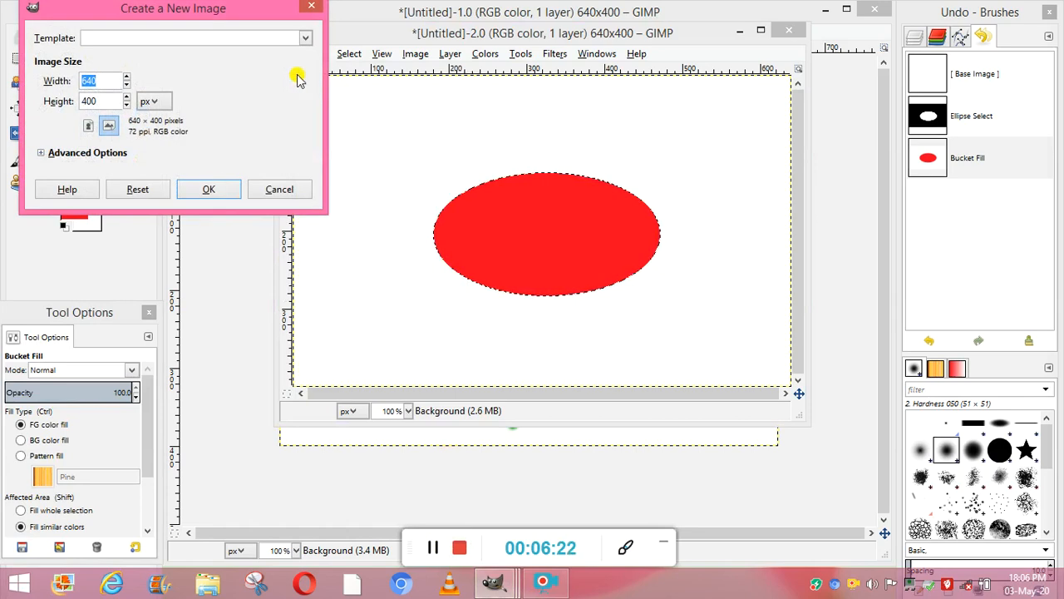
{"action": "left_click", "coordinate": [221, 193]}
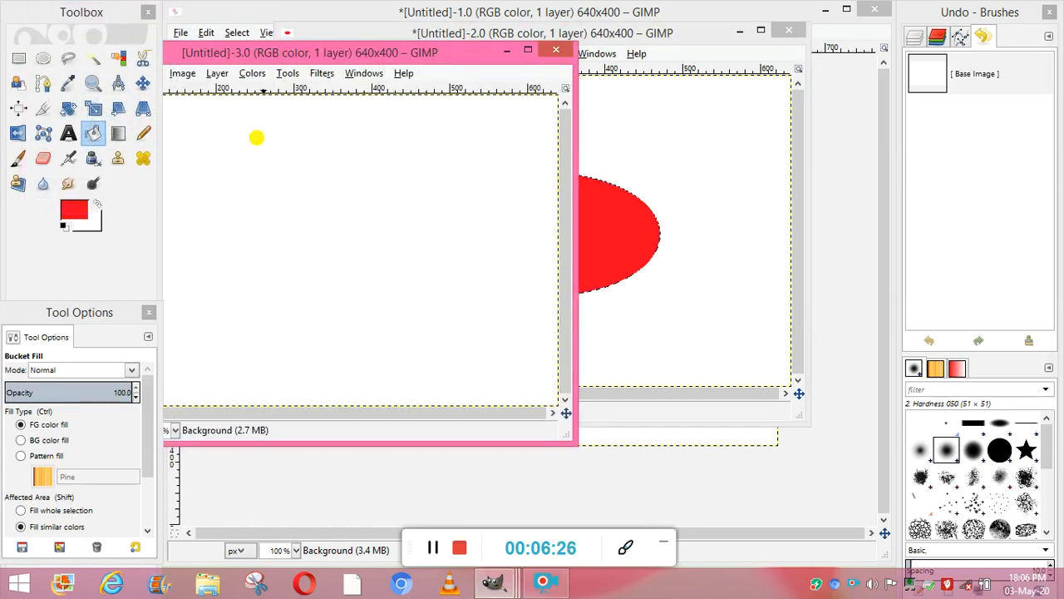
{"action": "left_click_drag", "start_coordinate": [297, 54], "coordinate": [487, 71]}
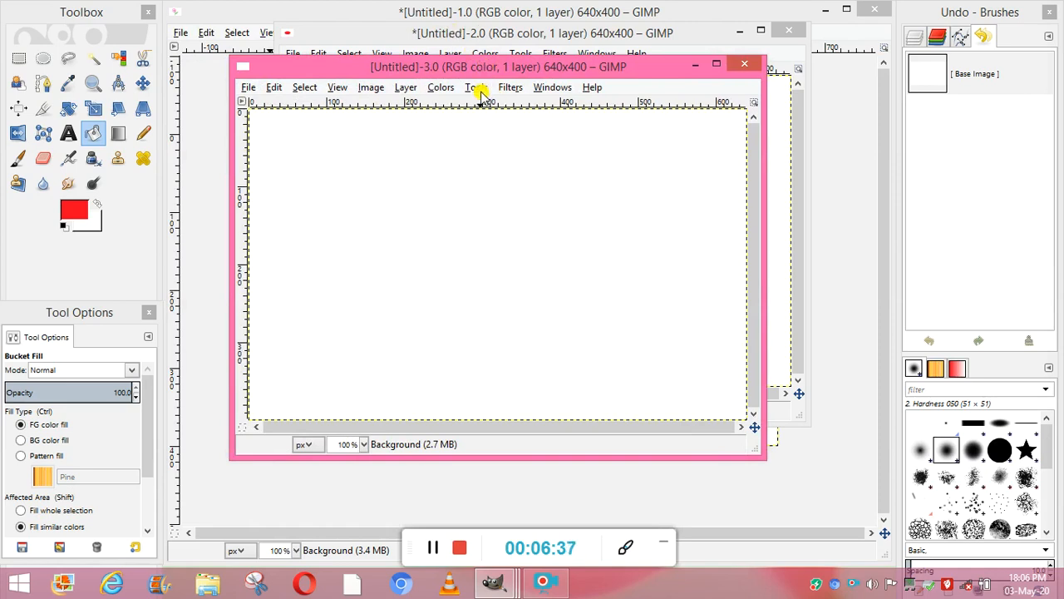
Draw a thick red diagonal line with the Pencil tool at size 20, from about (145, 140) down to about (555, 373).
{"action": "left_click", "coordinate": [478, 90]}
{"action": "mouse_move", "coordinate": [506, 105]}
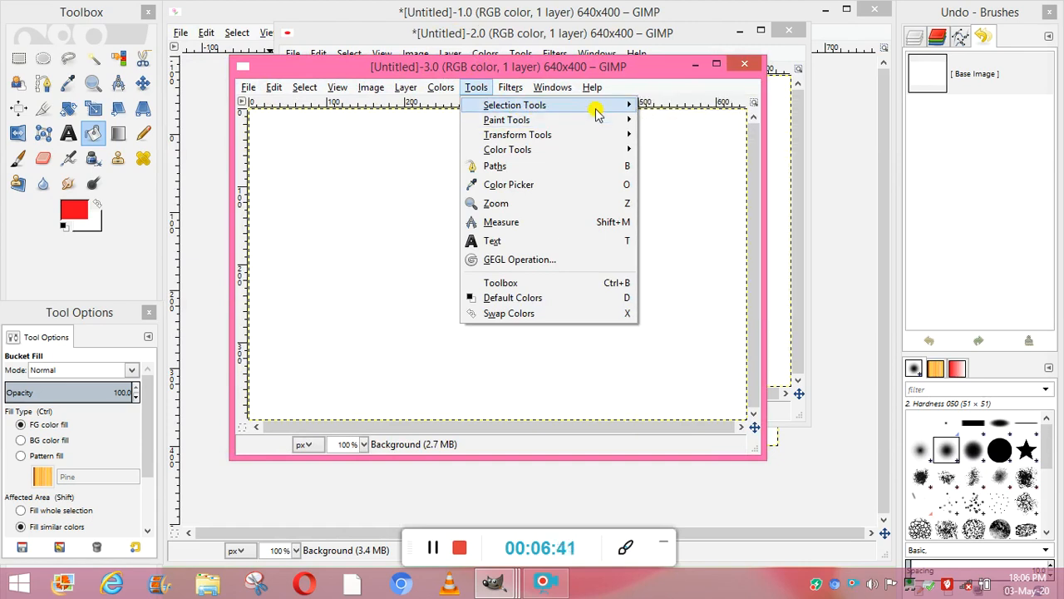
{"action": "mouse_move", "coordinate": [607, 121]}
{"action": "left_click", "coordinate": [680, 160]}
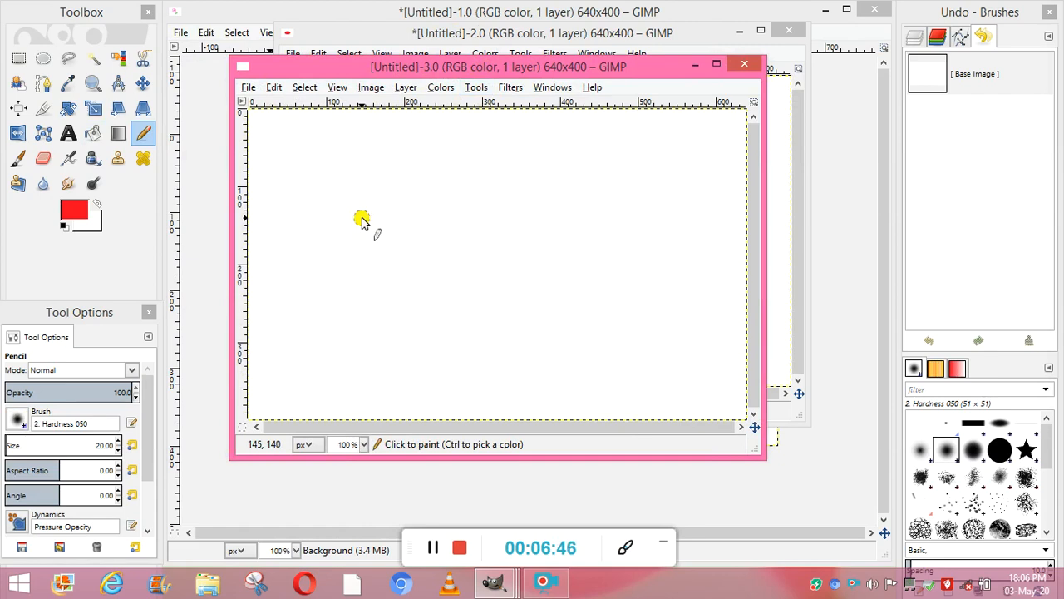
{"action": "left_click_drag", "start_coordinate": [361, 221], "coordinate": [383, 232]}
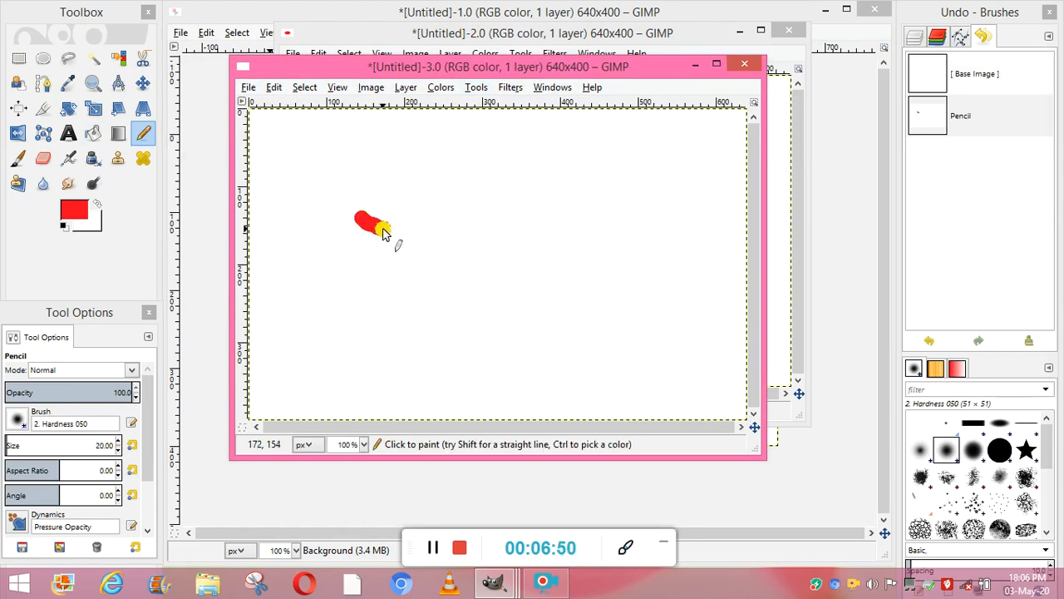
{"action": "left_click", "coordinate": [432, 548]}
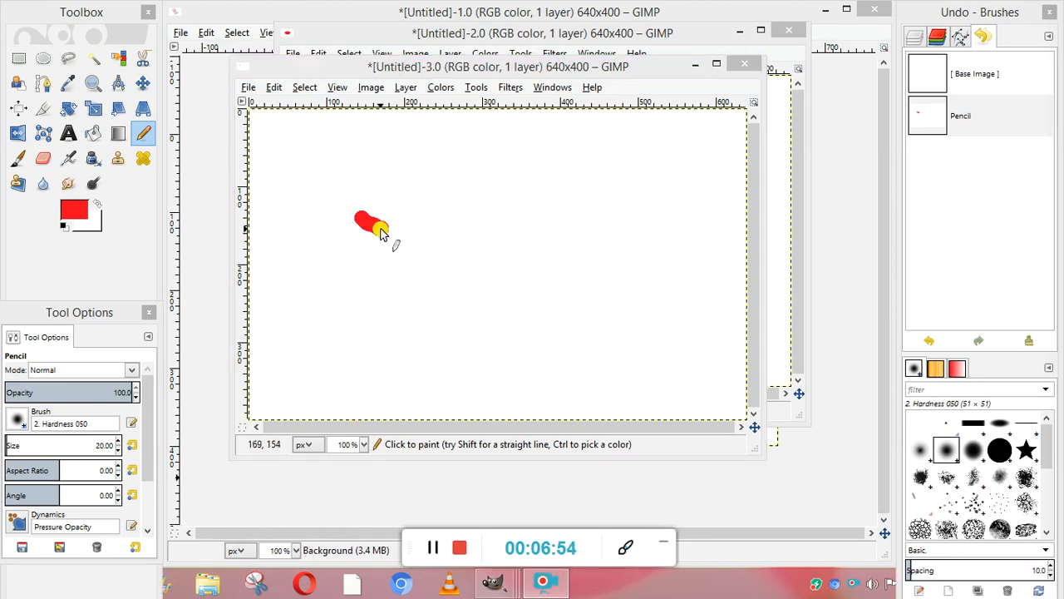
{"action": "left_click_drag", "start_coordinate": [380, 233], "coordinate": [682, 402]}
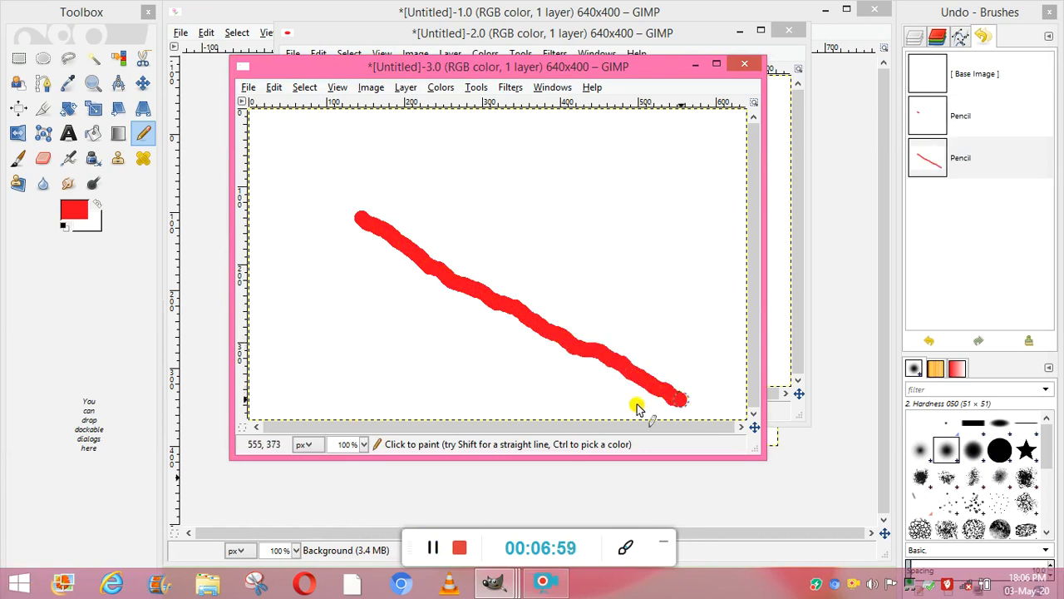
{"action": "left_click", "coordinate": [436, 554]}
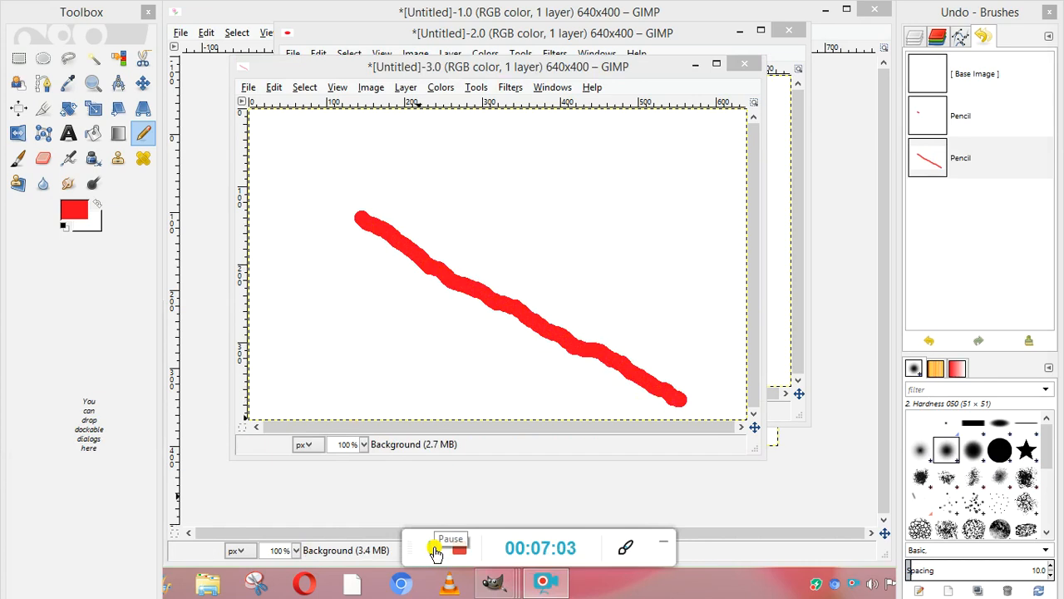